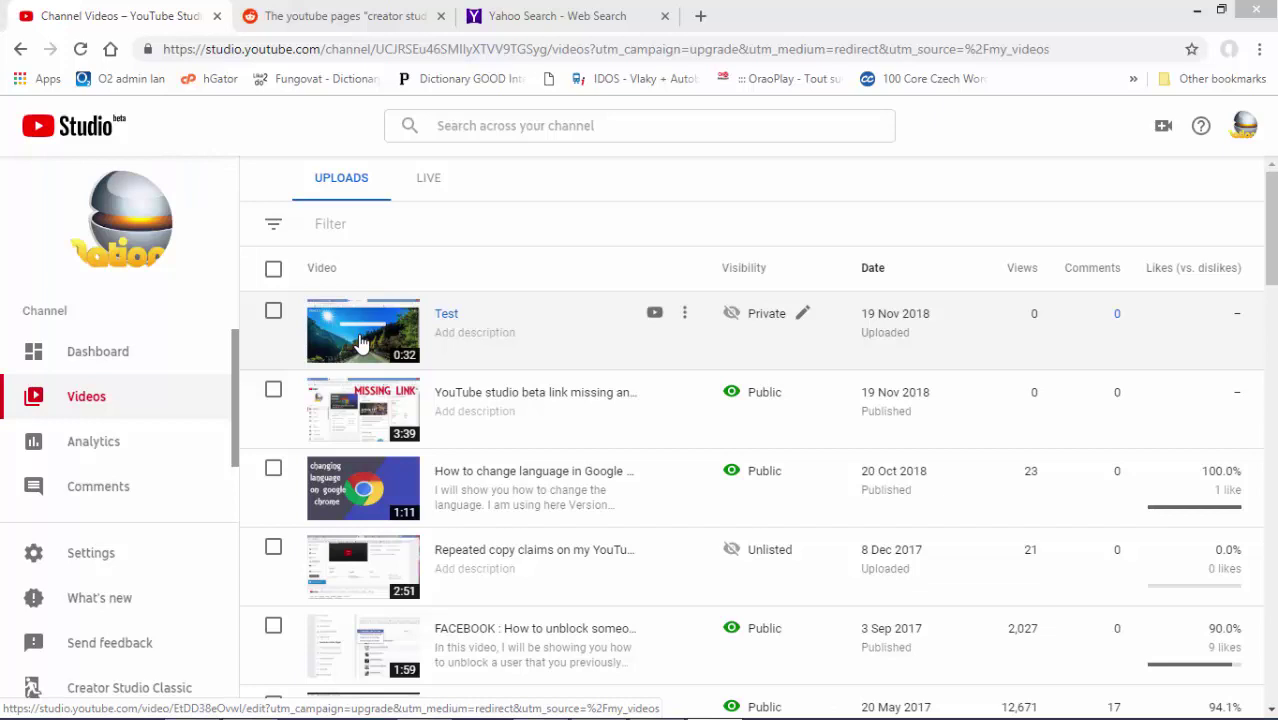
- Open the Test video from the uploads list in the video editor and start the editor, dismissing the feature hint
{"action": "left_click", "coordinate": [362, 342]}
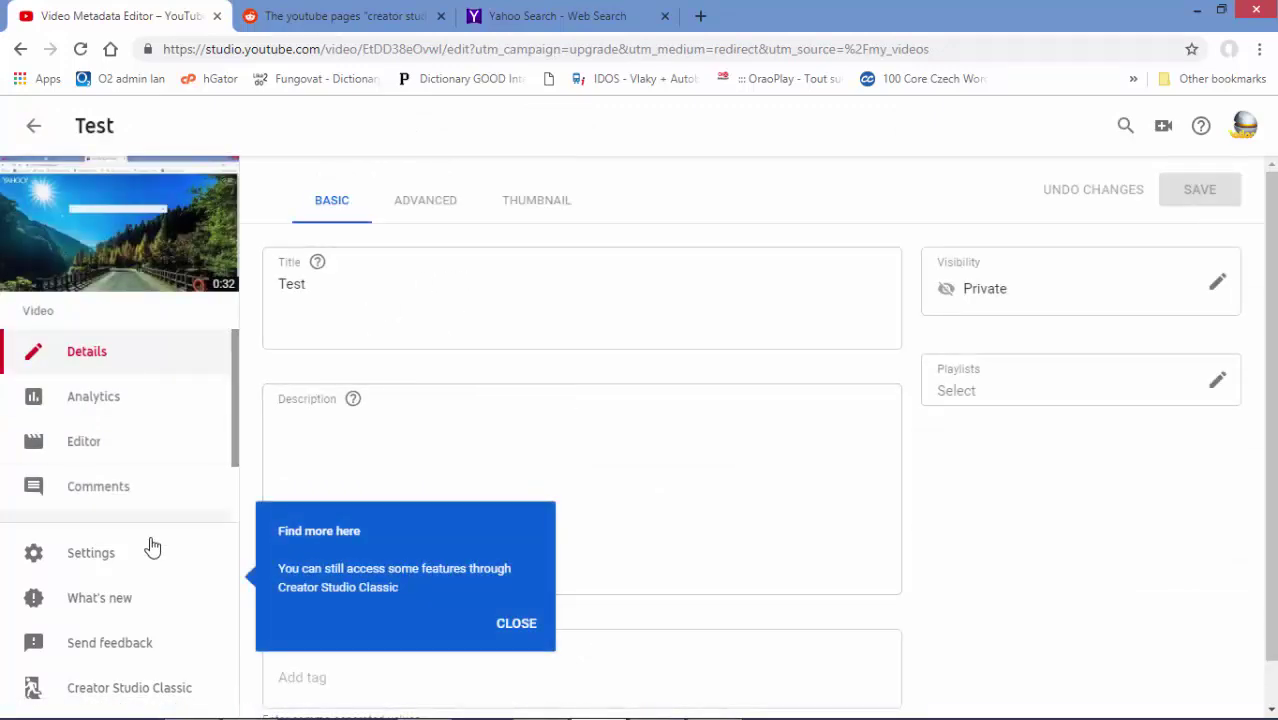
{"action": "left_click", "coordinate": [83, 452]}
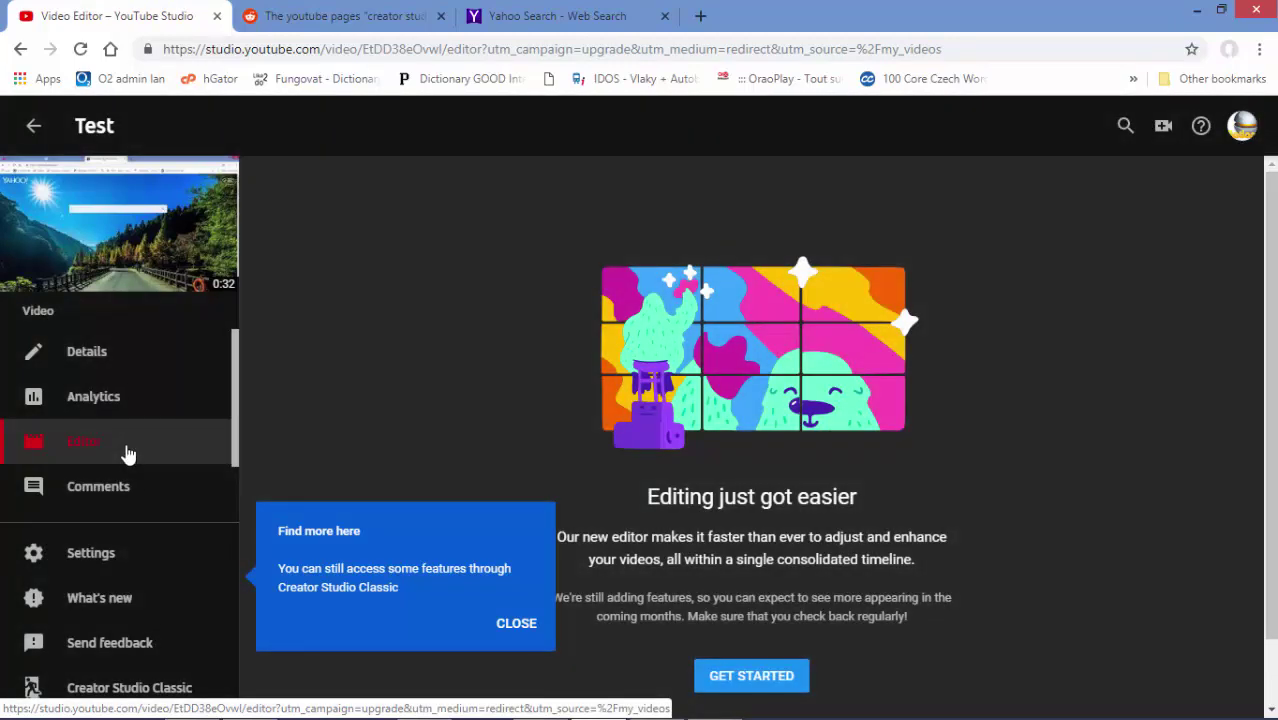
{"action": "left_click", "coordinate": [522, 624]}
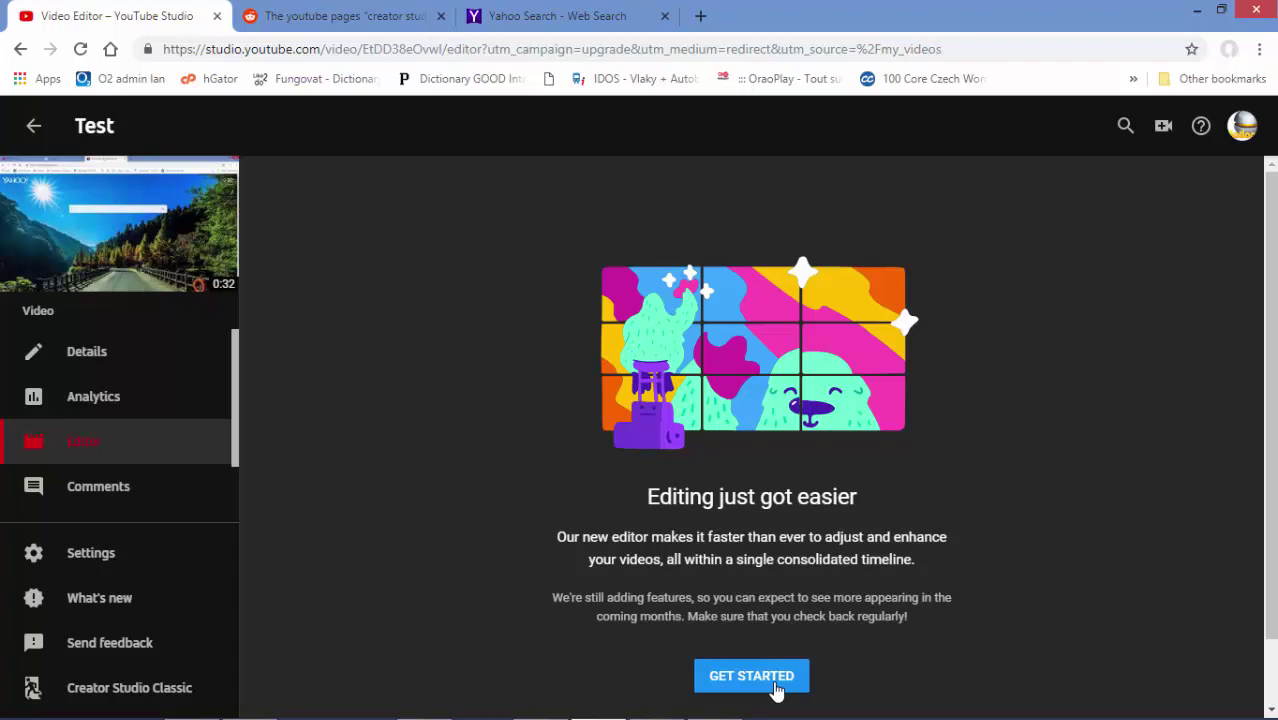
{"action": "left_click", "coordinate": [775, 686]}
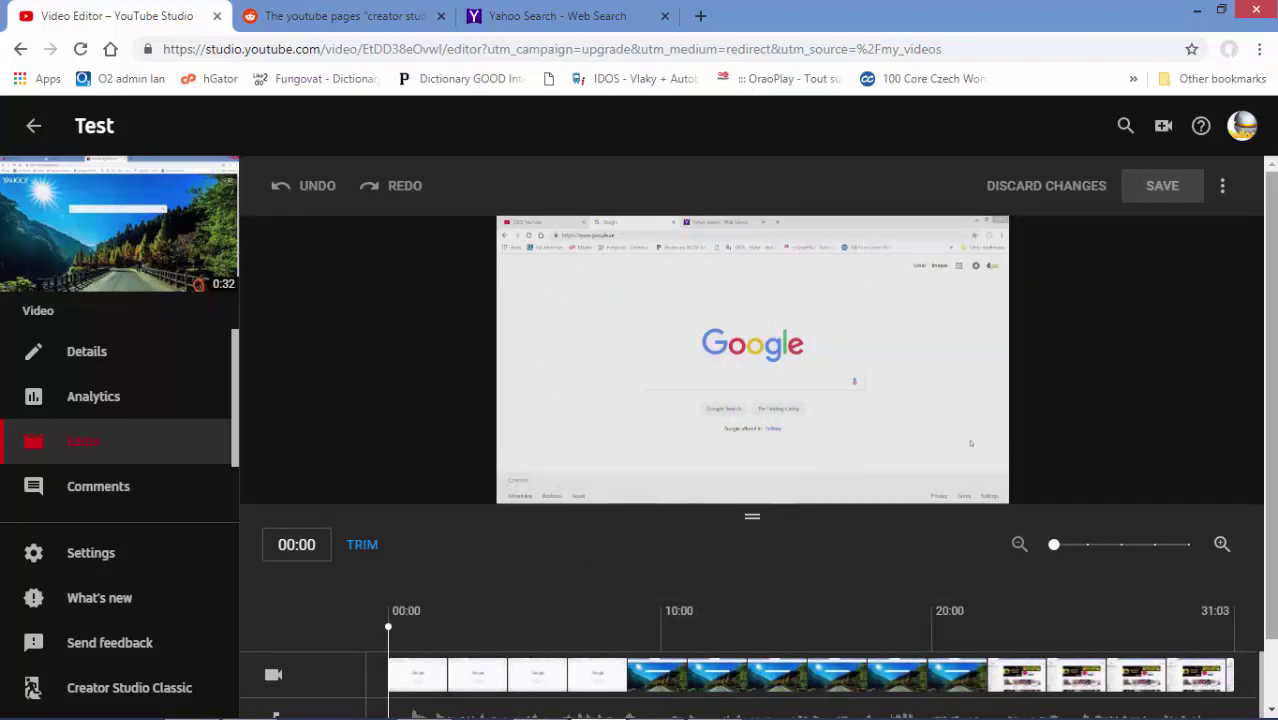
- Play the video to review its sections, pause it and return the playhead to 00:00
{"action": "scroll", "coordinate": [1198, 428], "scroll_direction": "down", "scroll_amount": 1}
{"action": "scroll", "coordinate": [758, 438], "scroll_direction": "up", "scroll_amount": 1}
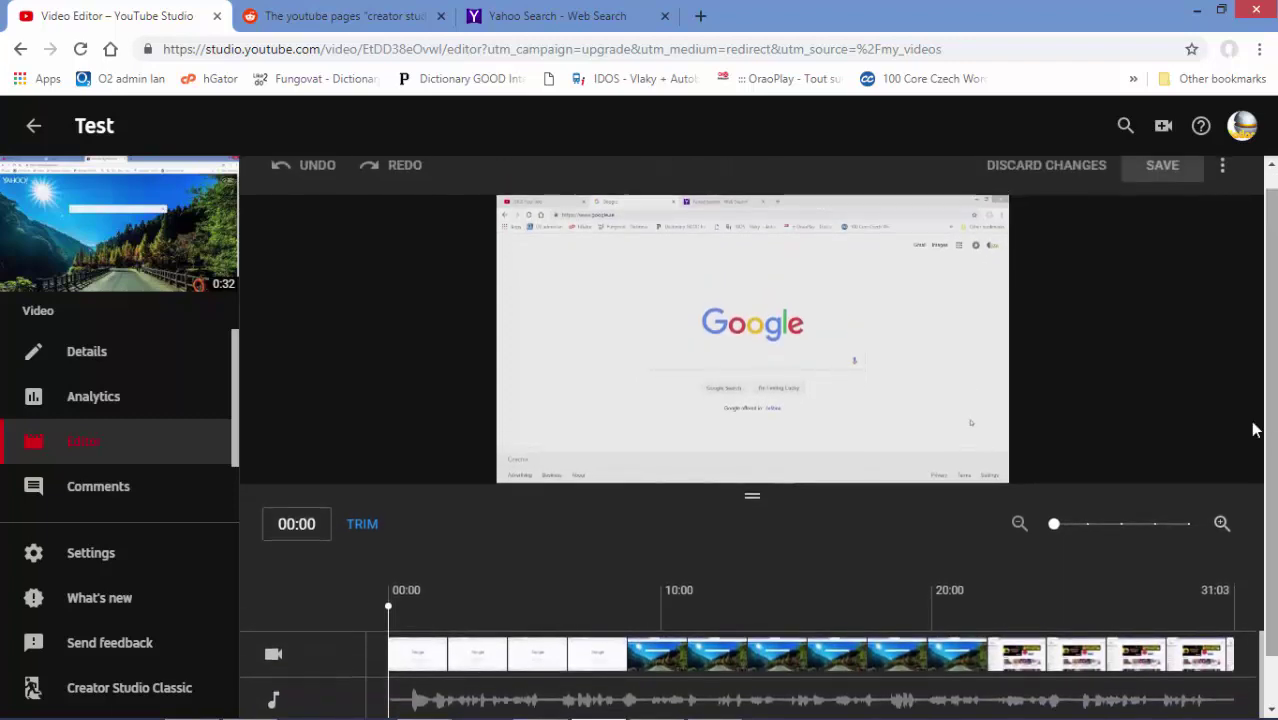
{"action": "mouse_move", "coordinate": [828, 385]}
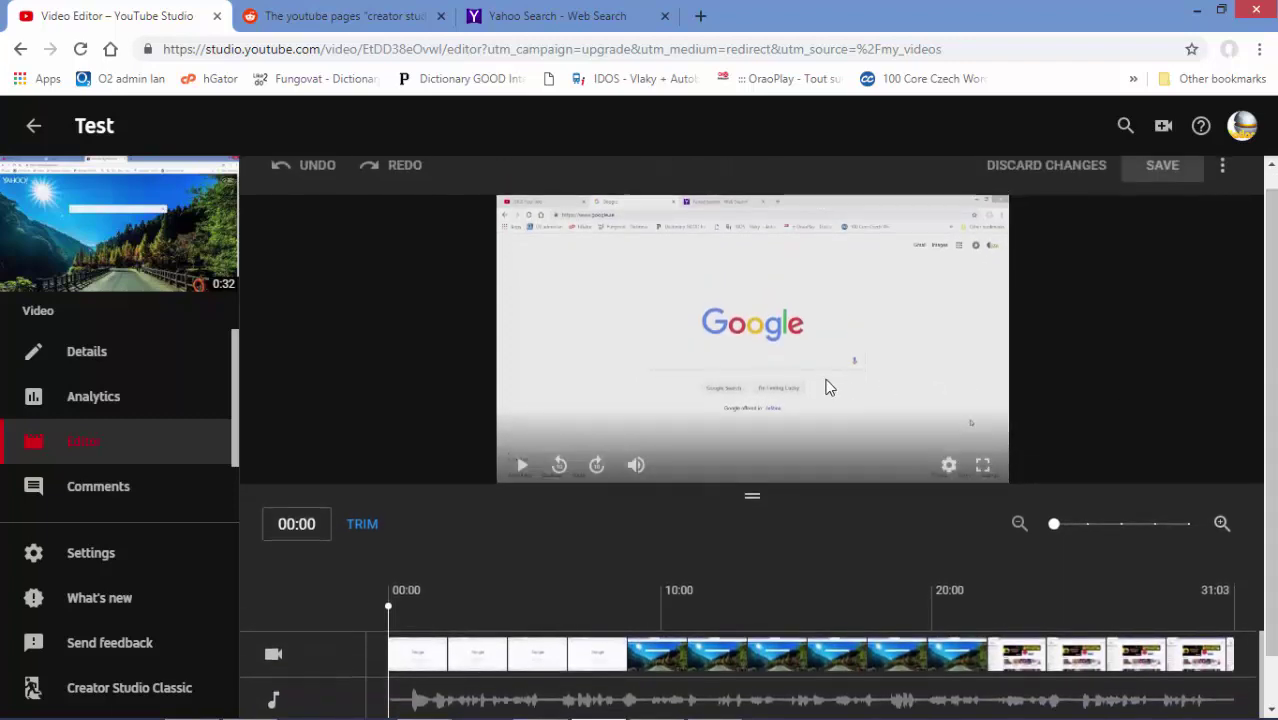
{"action": "left_click", "coordinate": [520, 465]}
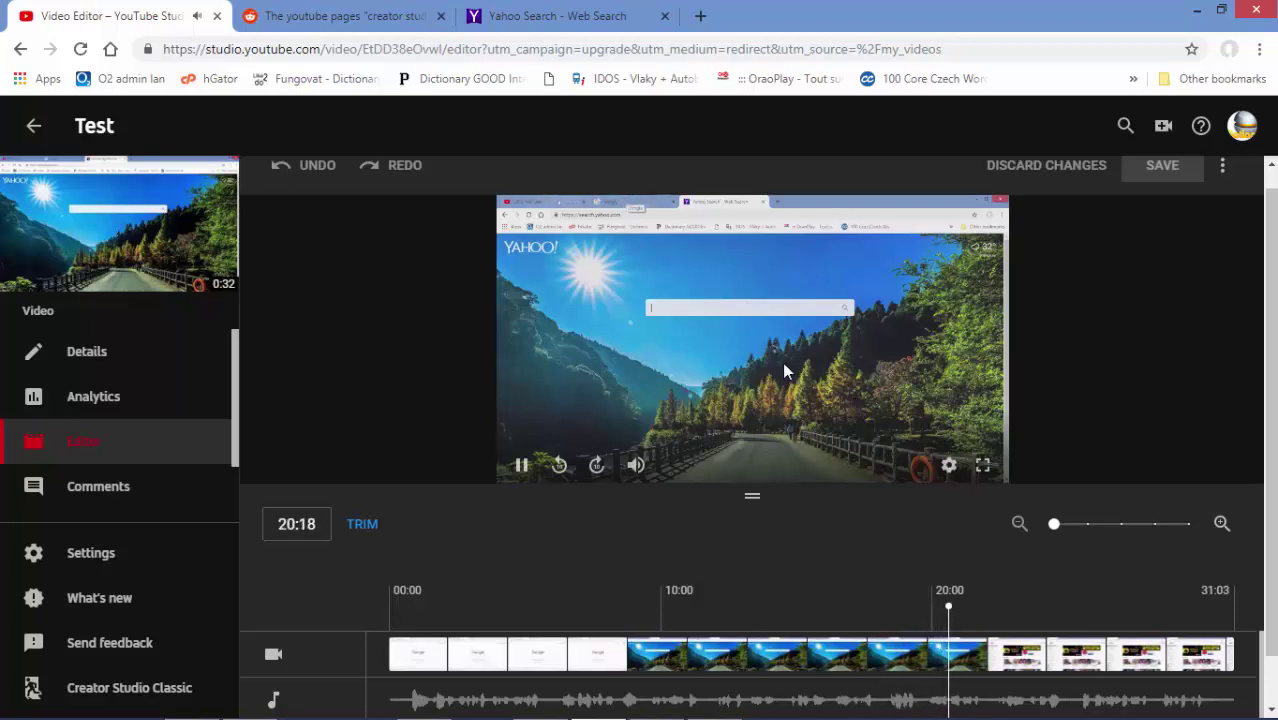
{"action": "left_click", "coordinate": [524, 467]}
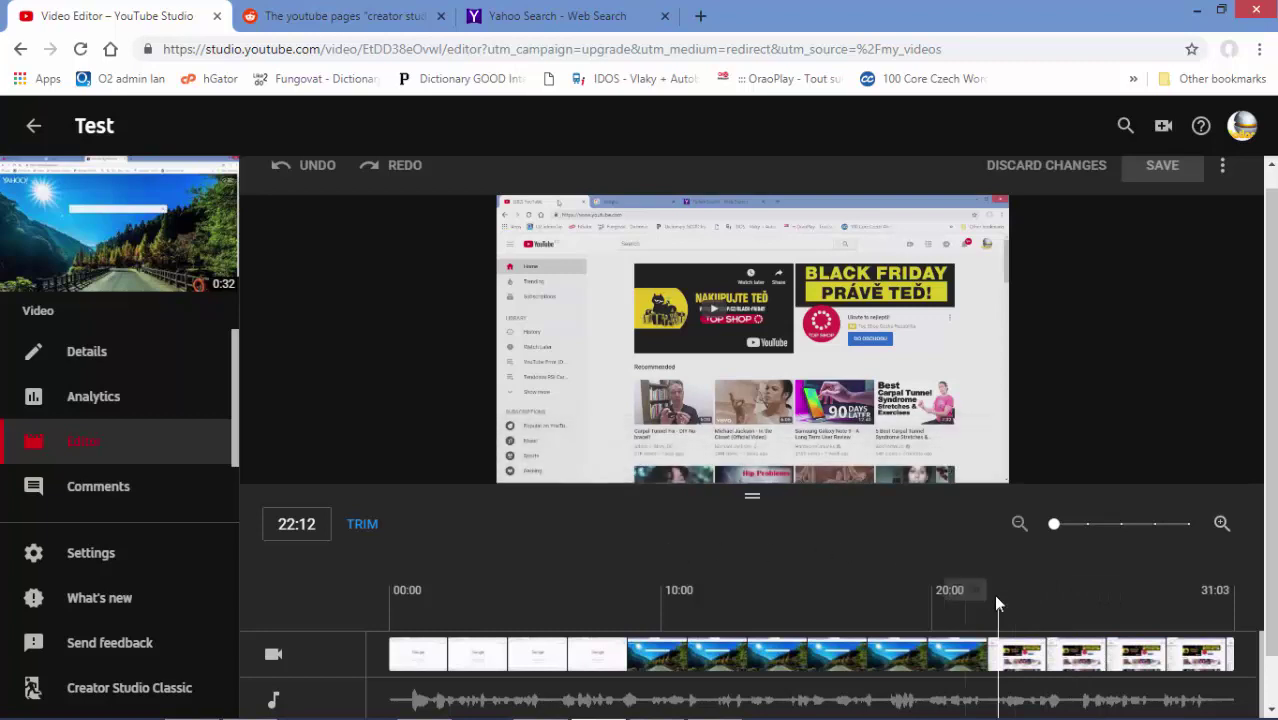
{"action": "left_click_drag", "start_coordinate": [997, 605], "coordinate": [308, 627]}
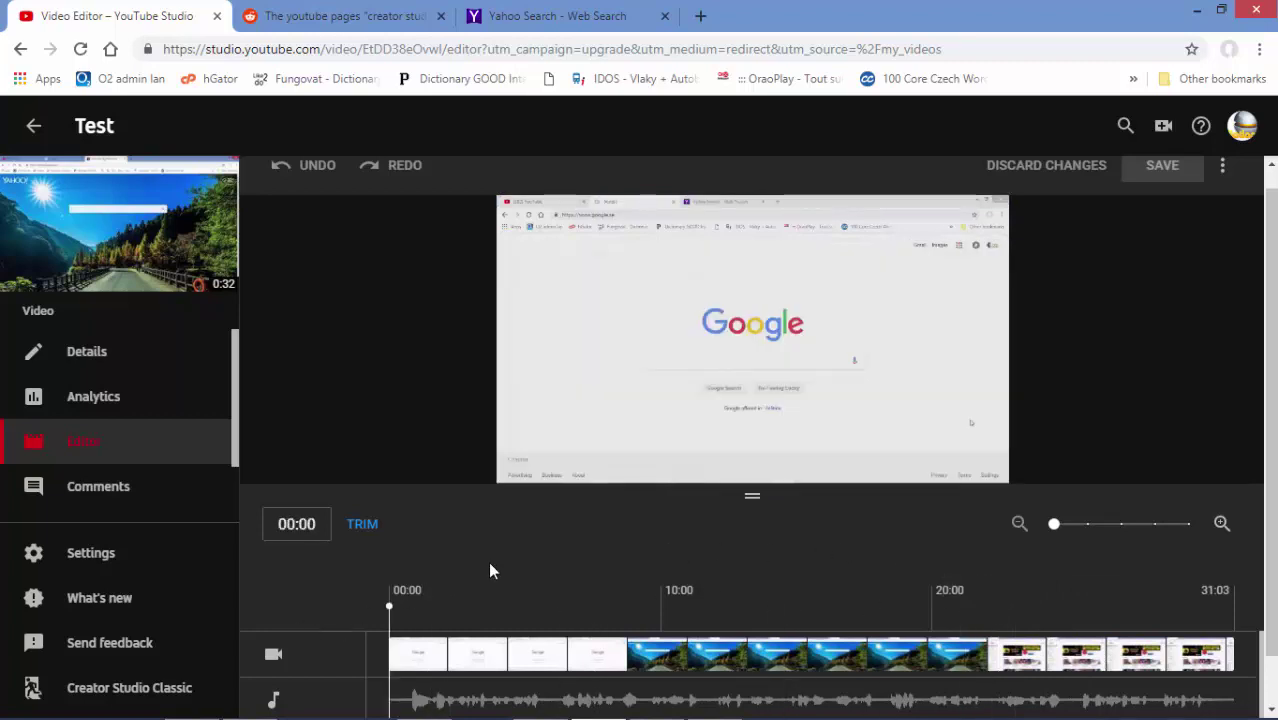
- Play the video from the beginning, pause around the switch to the Yahoo page and place the playhead at 08:17
{"action": "mouse_move", "coordinate": [586, 408]}
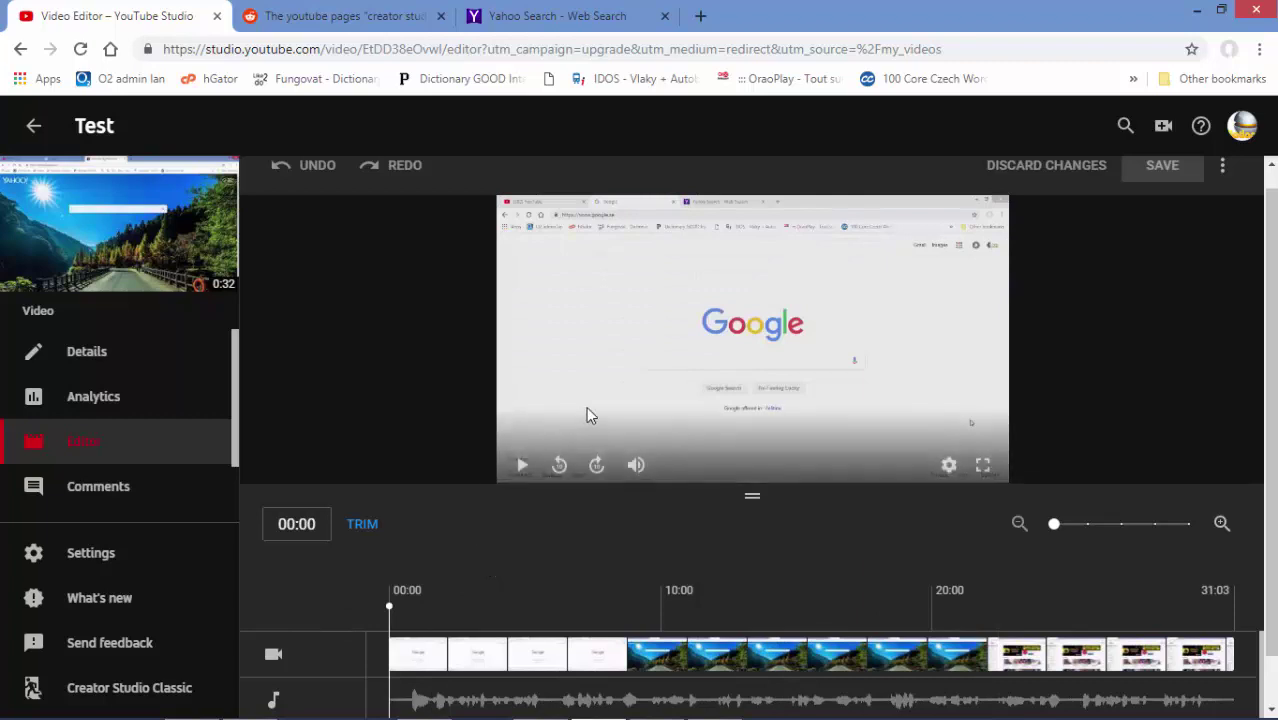
{"action": "left_click", "coordinate": [523, 467]}
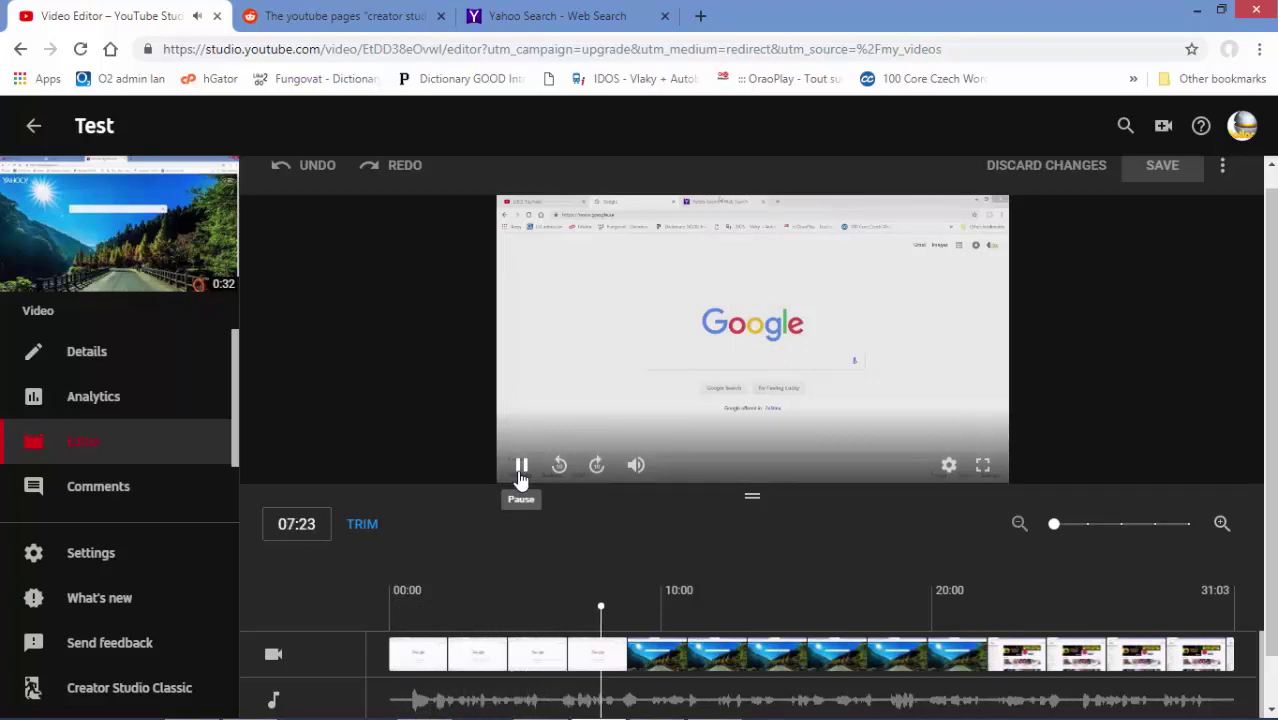
{"action": "left_click", "coordinate": [520, 476]}
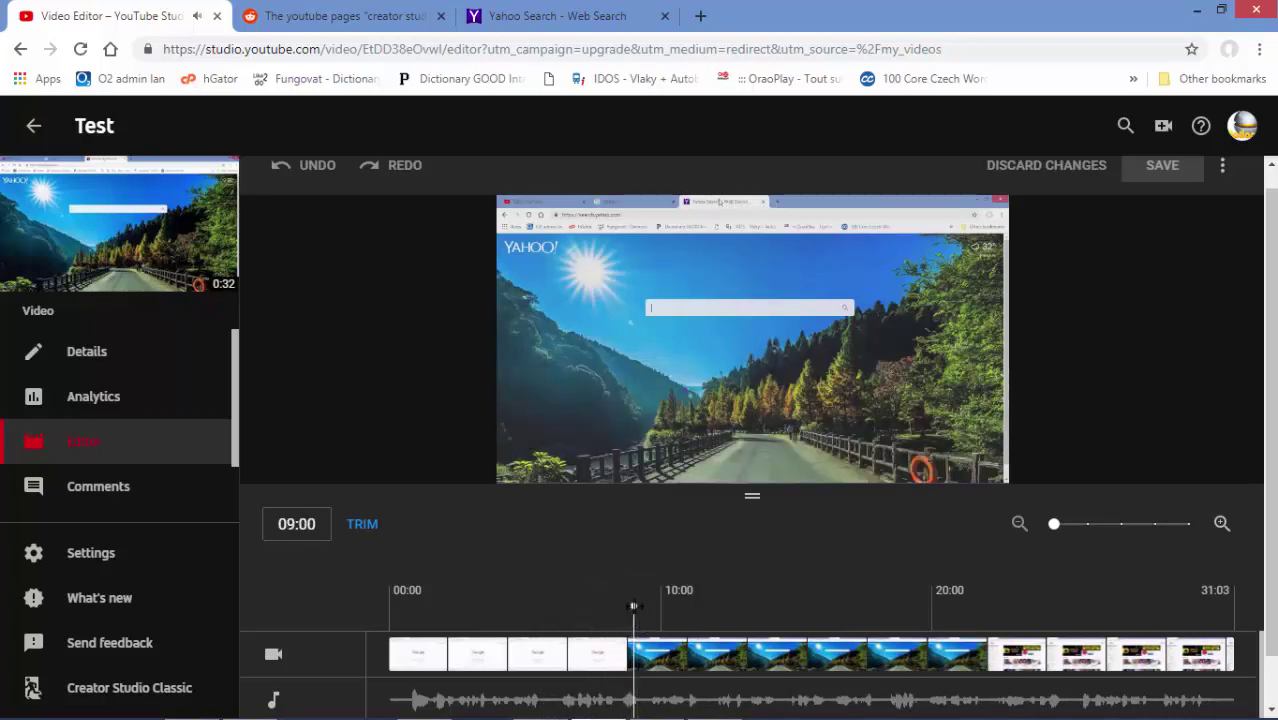
{"action": "left_click_drag", "start_coordinate": [633, 606], "coordinate": [617, 606]}
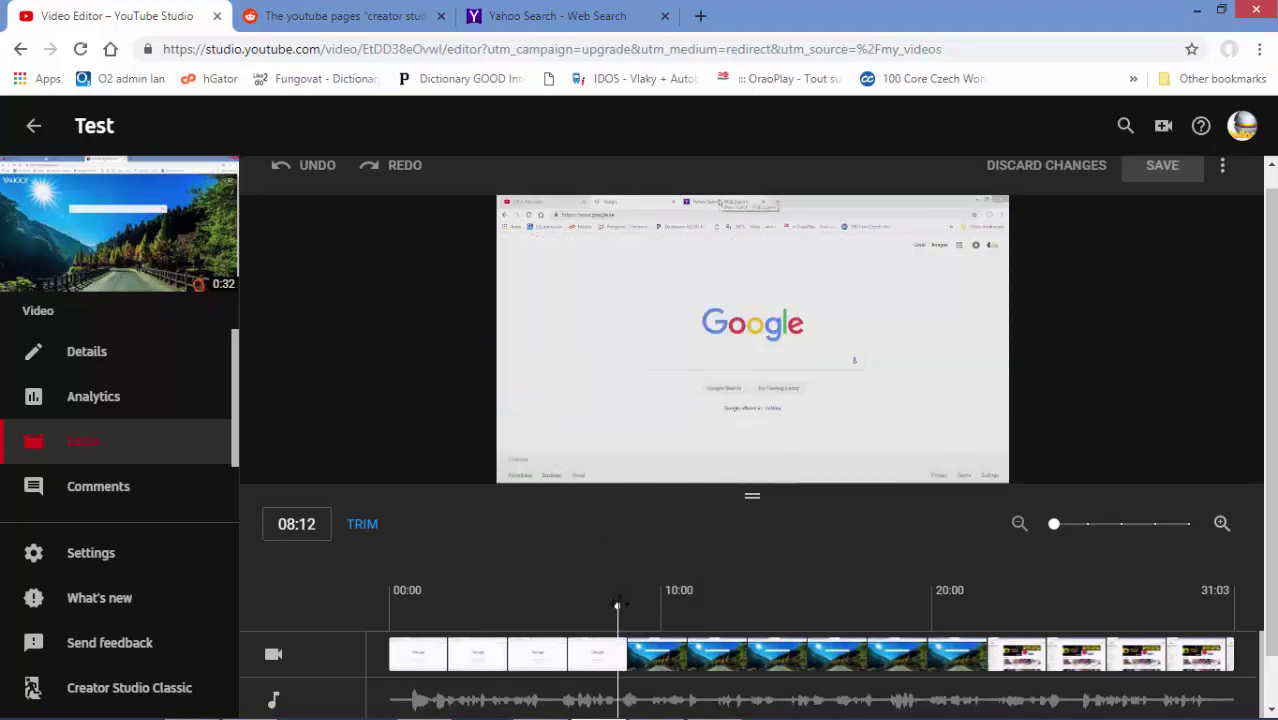
{"action": "left_click_drag", "start_coordinate": [617, 606], "coordinate": [622, 606]}
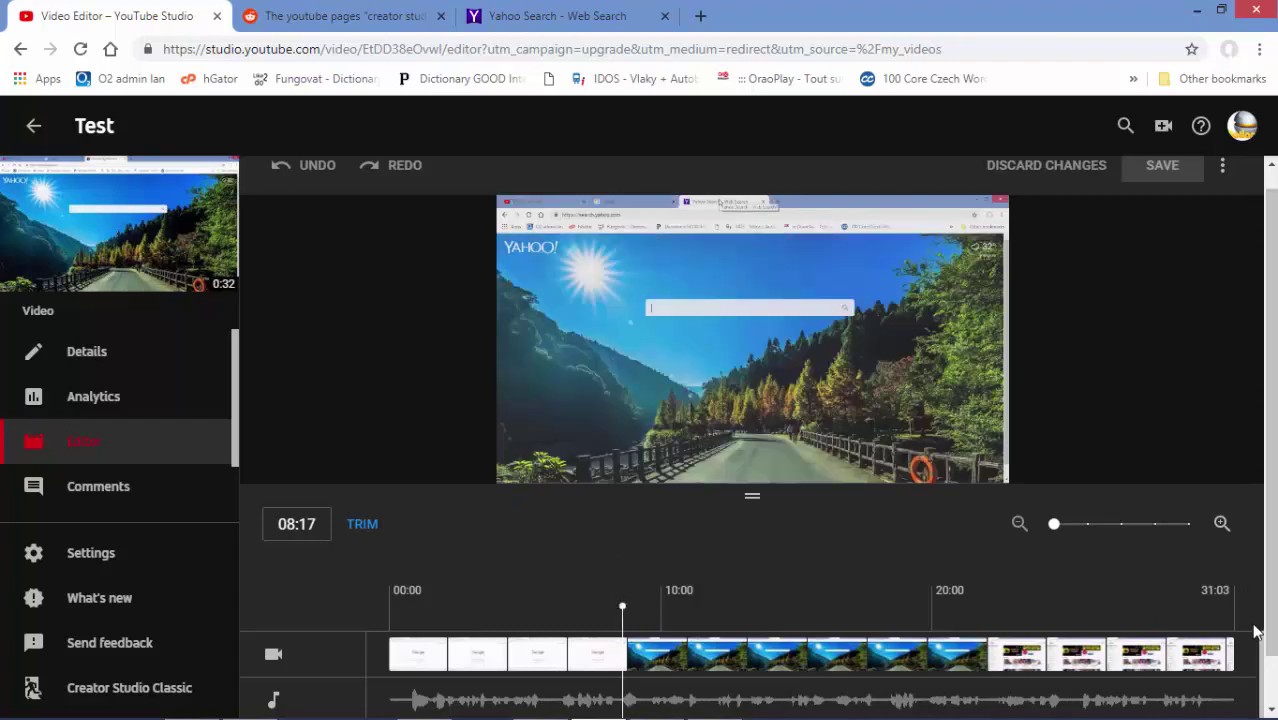
- Start trimming, split the video at 08:17 and cut out the section from there to 20:27
{"action": "scroll", "coordinate": [1268, 655], "scroll_direction": "down", "scroll_amount": 1}
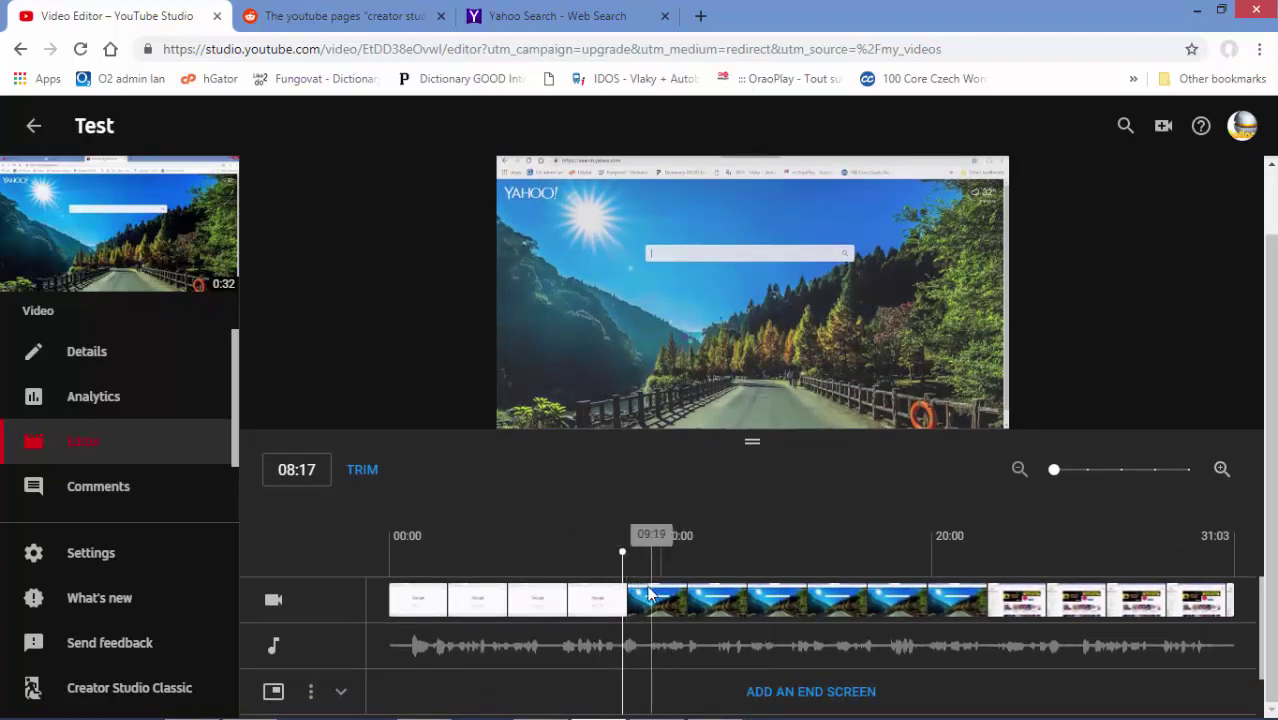
{"action": "left_click", "coordinate": [362, 472]}
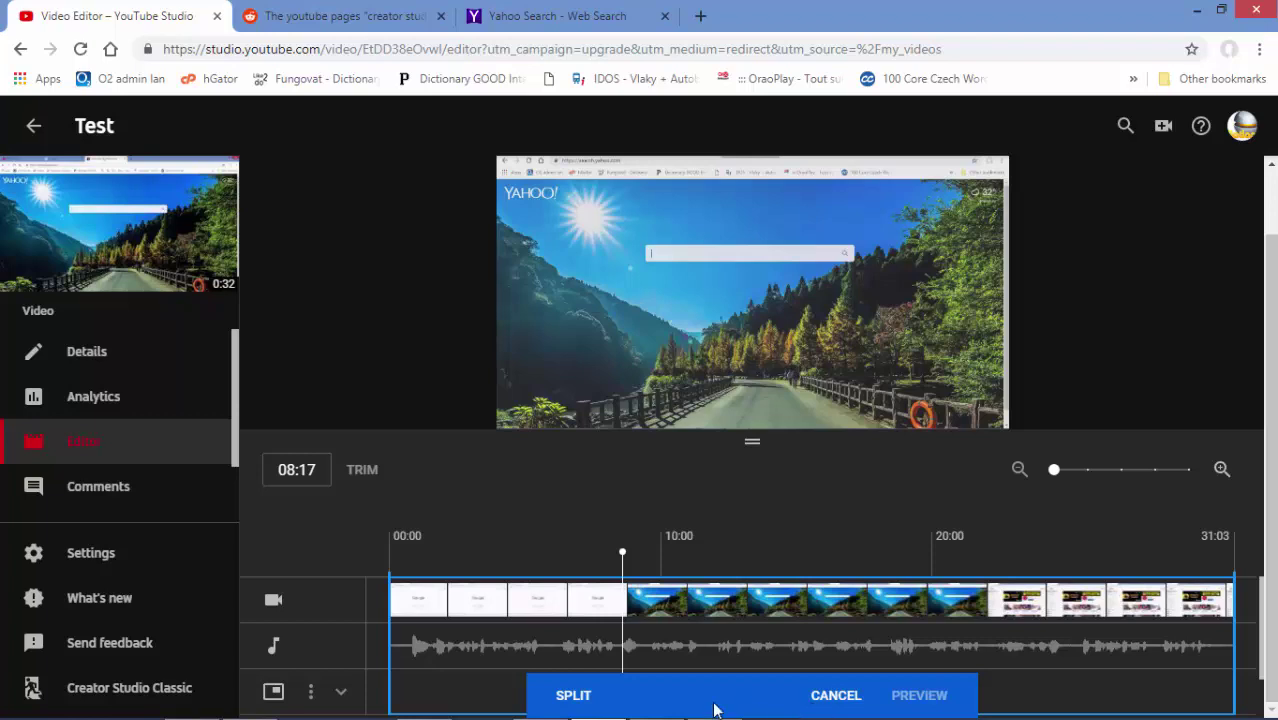
{"action": "left_click", "coordinate": [572, 694]}
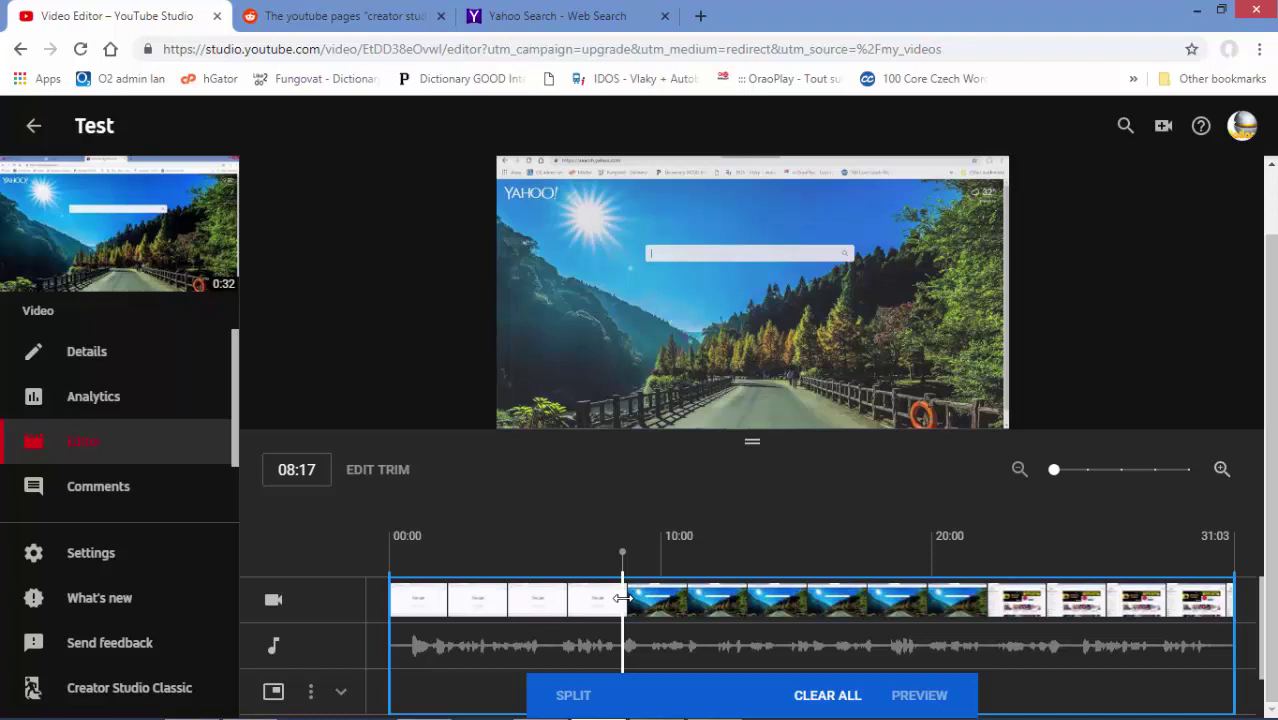
{"action": "mouse_move", "coordinate": [622, 597]}
{"action": "left_mouse_down"}
{"action": "mouse_move", "coordinate": [979, 611]}
{"action": "mouse_move", "coordinate": [942, 614]}
{"action": "mouse_move", "coordinate": [953, 613]}
{"action": "left_mouse_up"}
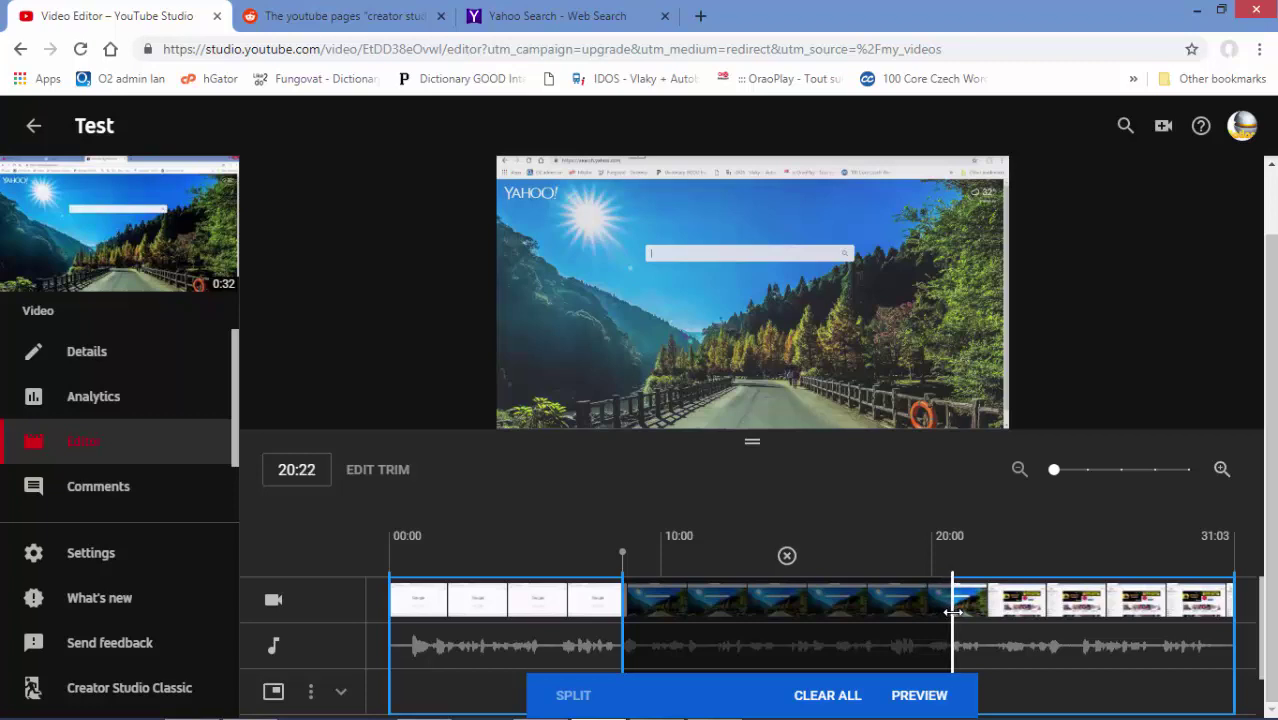
{"action": "left_click_drag", "start_coordinate": [960, 612], "coordinate": [957, 612]}
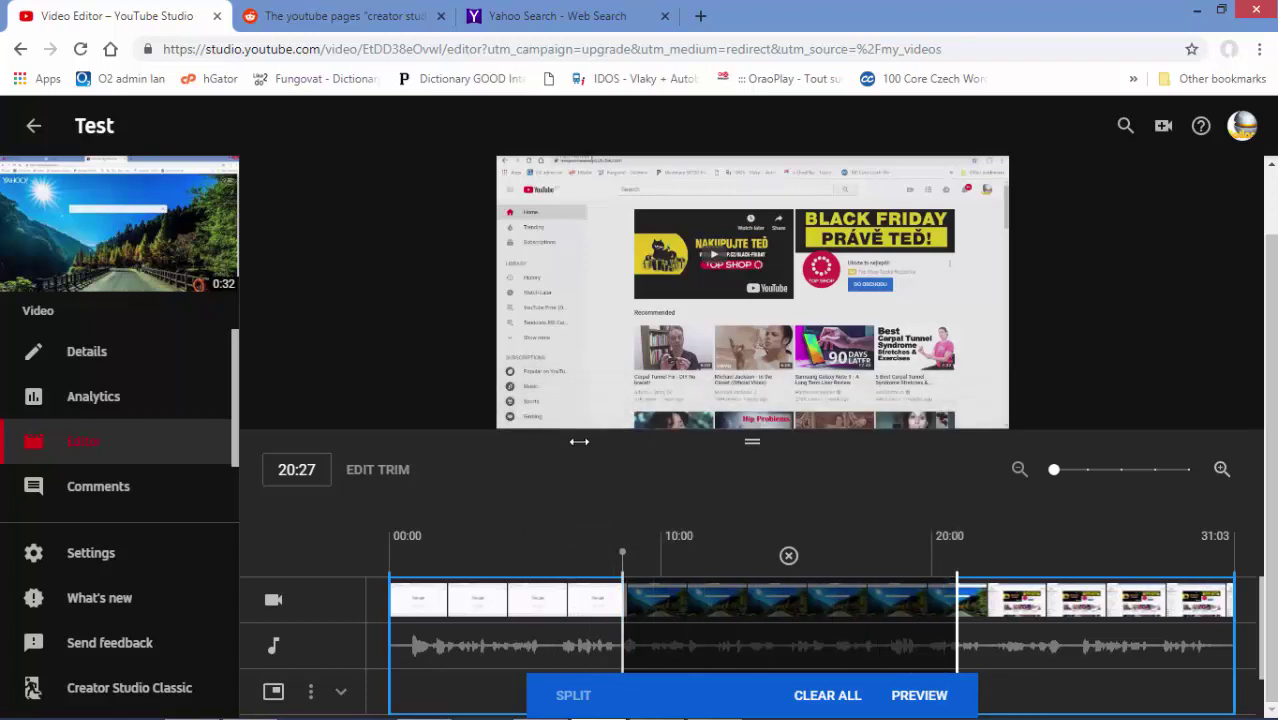
- Play the footage following the cut section briefly and return the playhead to 00:00
{"action": "mouse_move", "coordinate": [552, 354]}
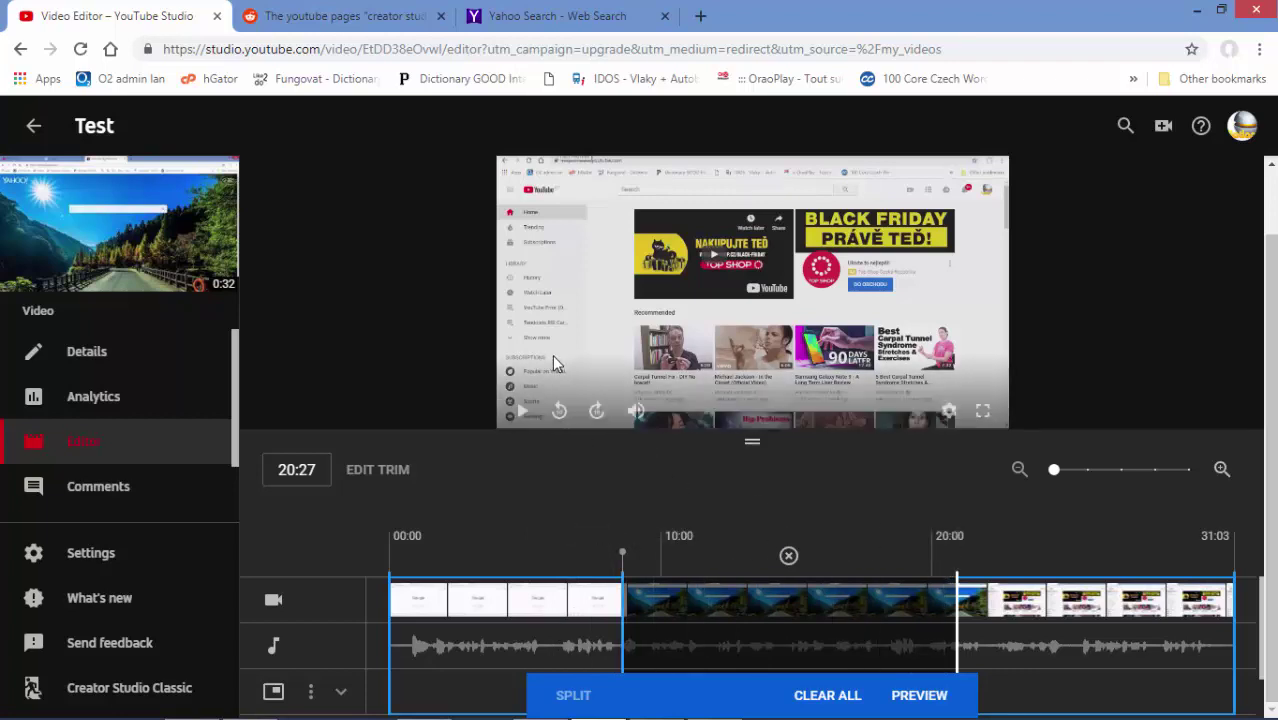
{"action": "left_click", "coordinate": [524, 408]}
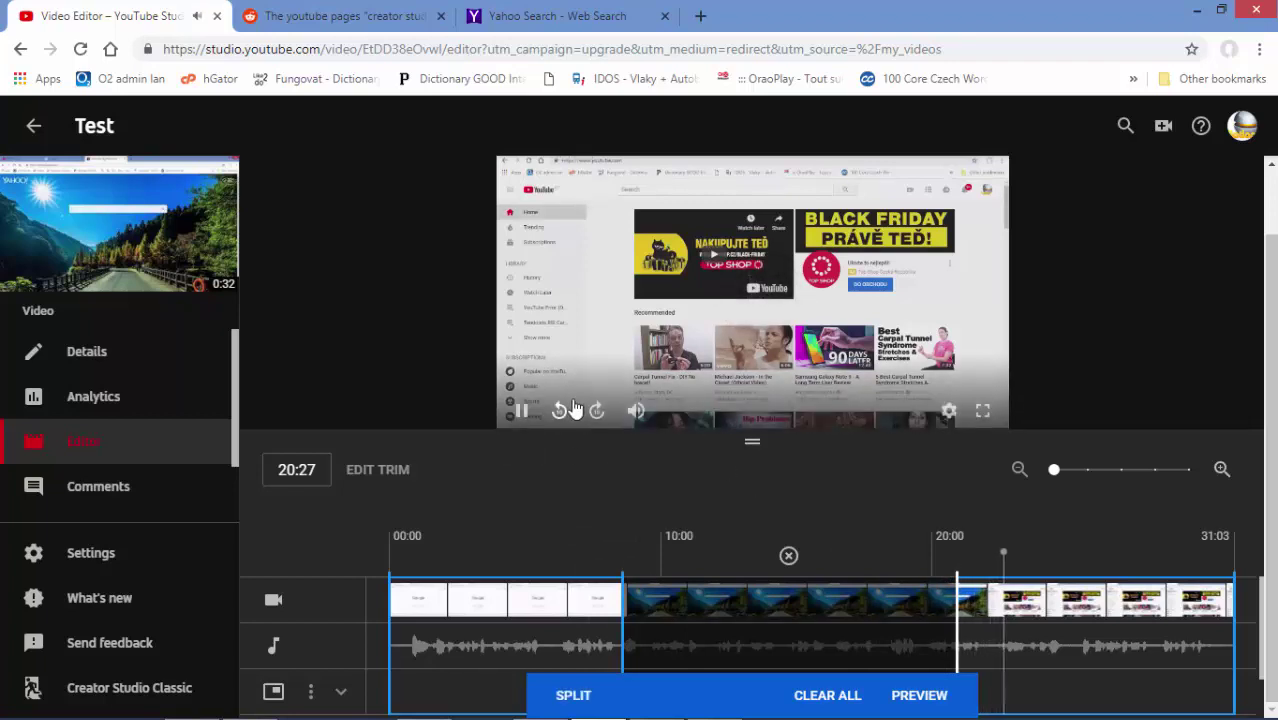
{"action": "left_click", "coordinate": [521, 408]}
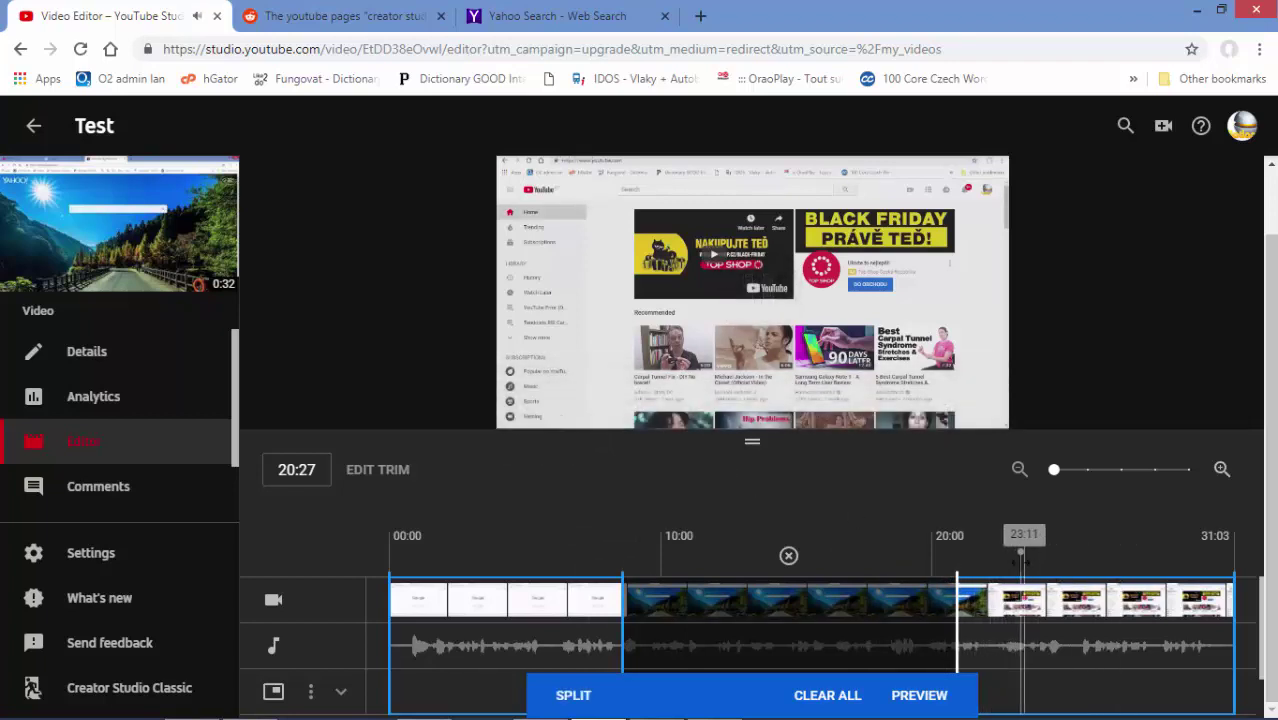
{"action": "left_click_drag", "start_coordinate": [1020, 552], "coordinate": [280, 545]}
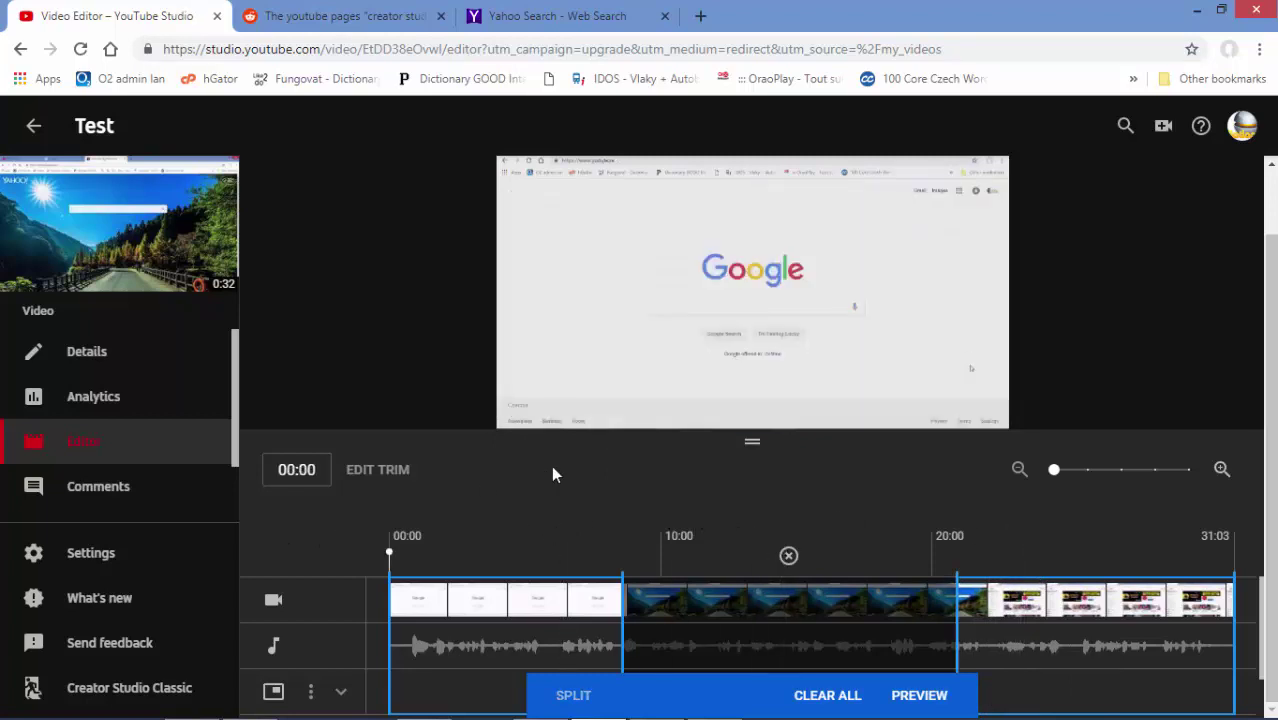
- Preview the trim and play the edited video from 00:00 through the cut
{"action": "left_click", "coordinate": [919, 697]}
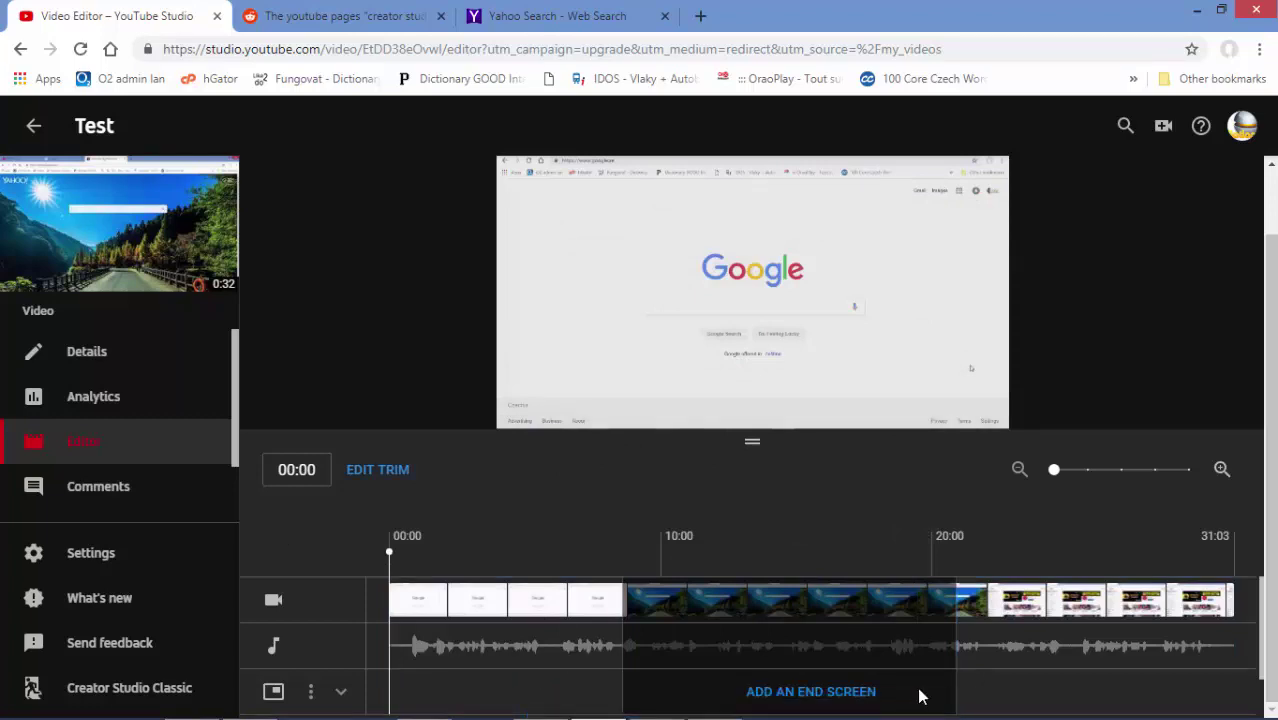
{"action": "mouse_move", "coordinate": [697, 348]}
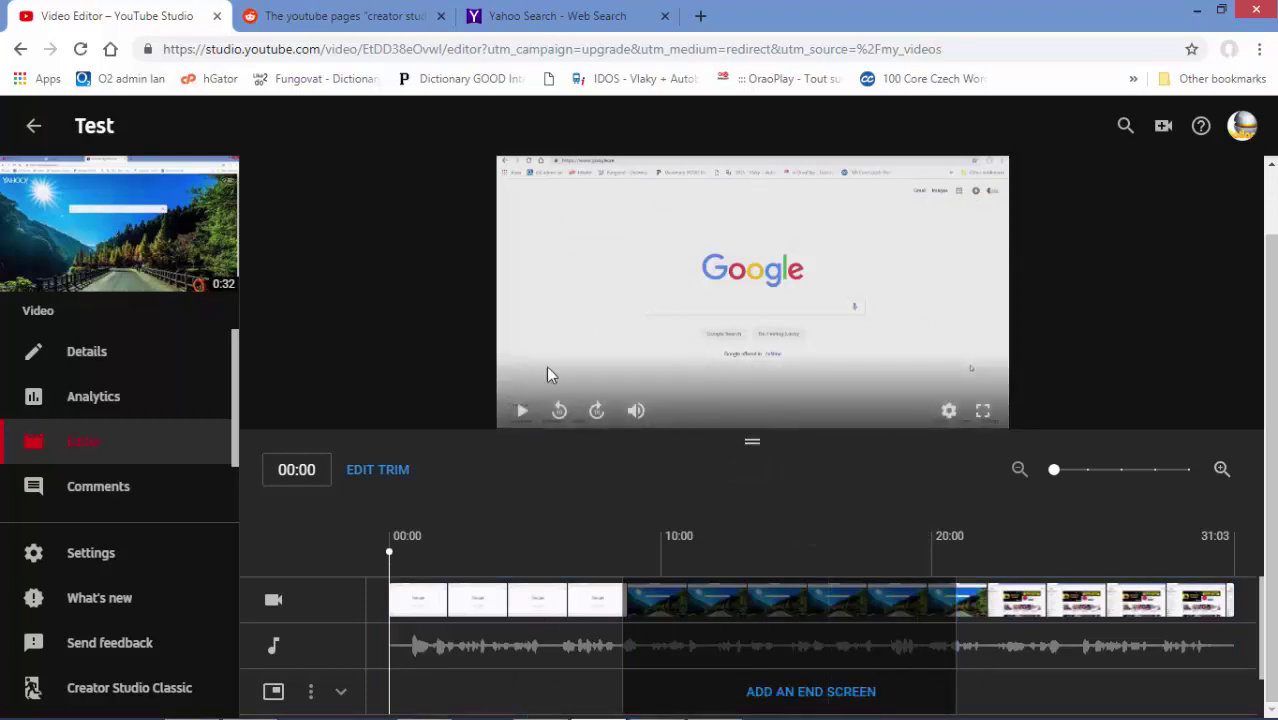
{"action": "left_click", "coordinate": [520, 411]}
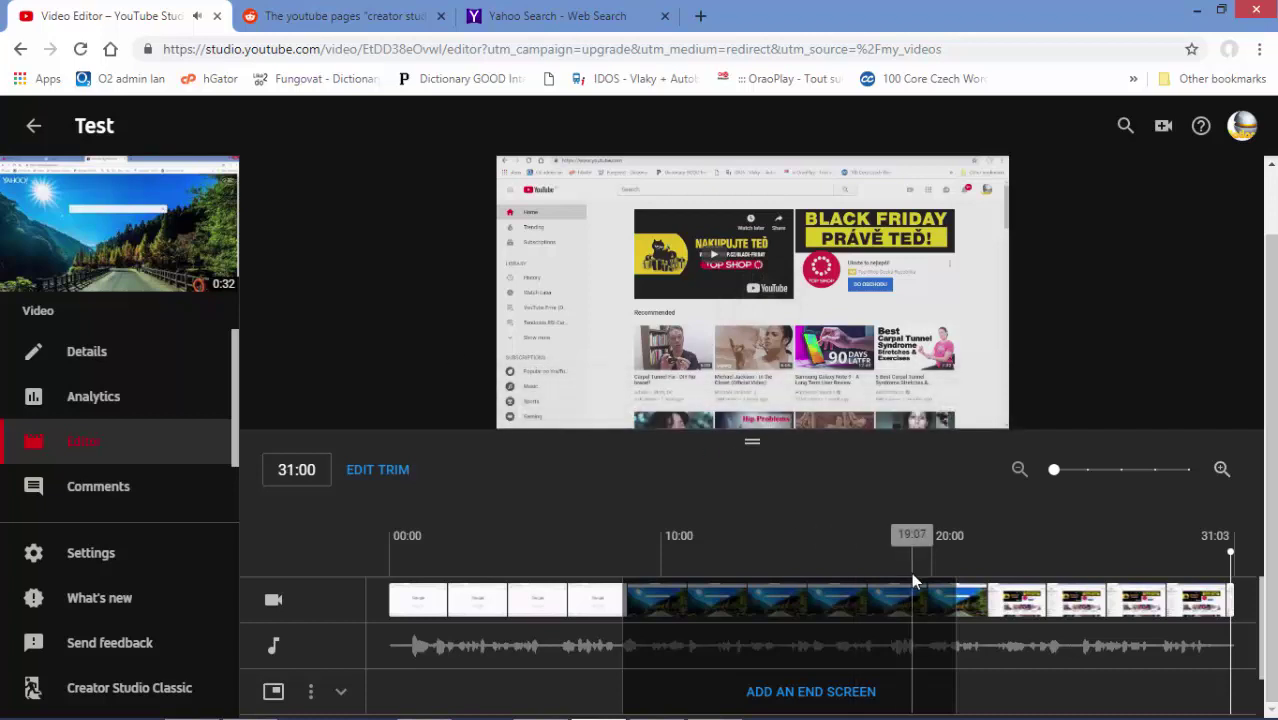
- Reopen the trim for editing and return to the preview of the cut
{"action": "left_click", "coordinate": [367, 472]}
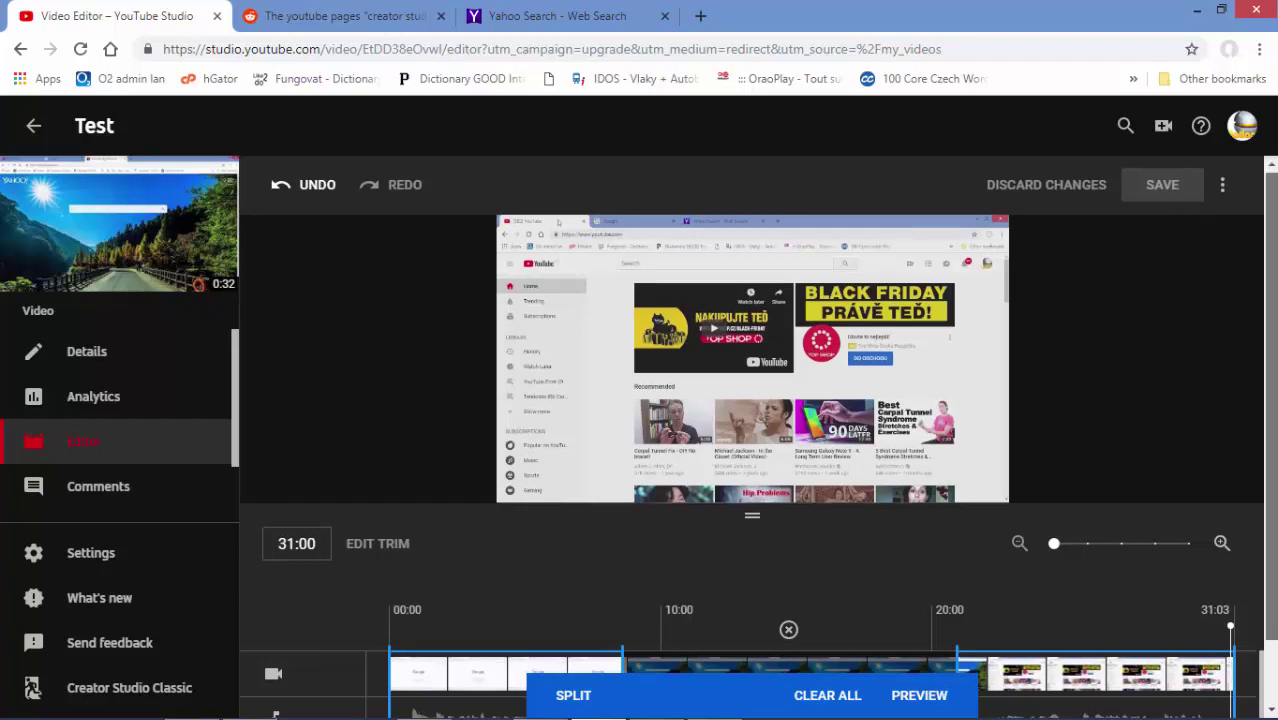
{"action": "scroll", "coordinate": [1265, 220], "scroll_direction": "down", "scroll_amount": 1}
{"action": "left_click", "coordinate": [912, 694]}
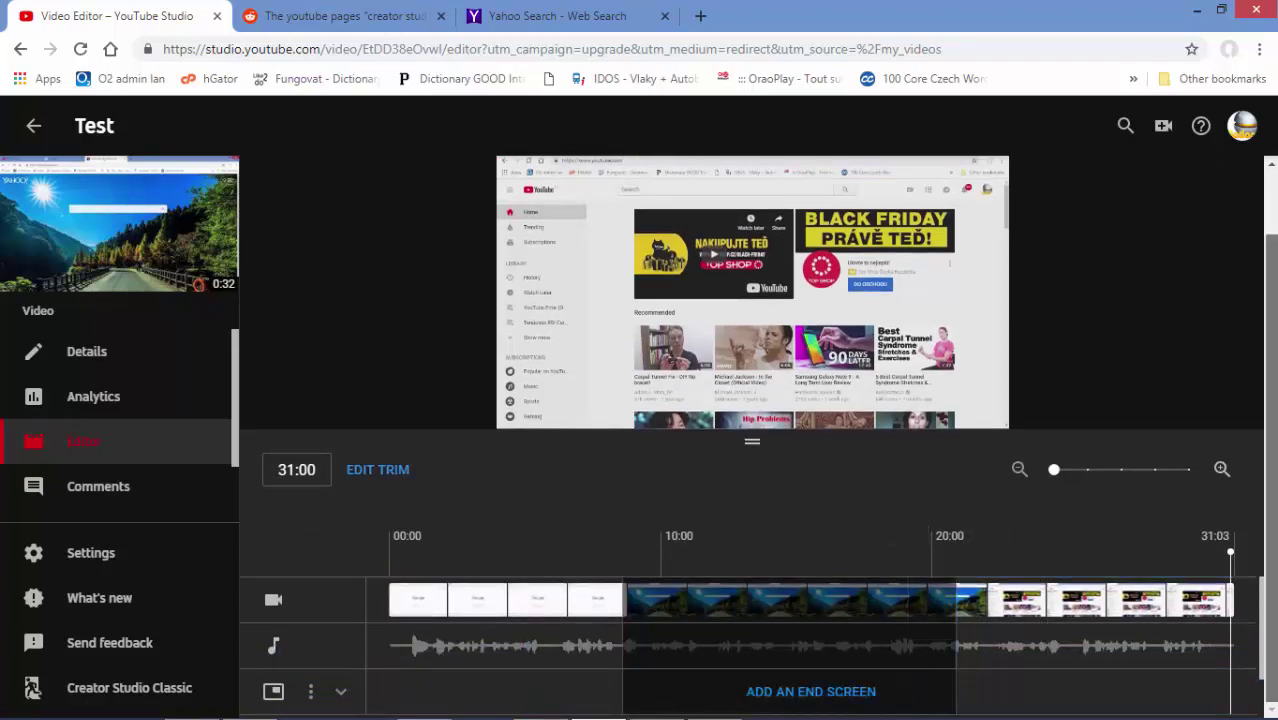
- Save the trim to the existing video and confirm the irreversible update
{"action": "scroll", "coordinate": [1270, 210], "scroll_direction": "up", "scroll_amount": 1}
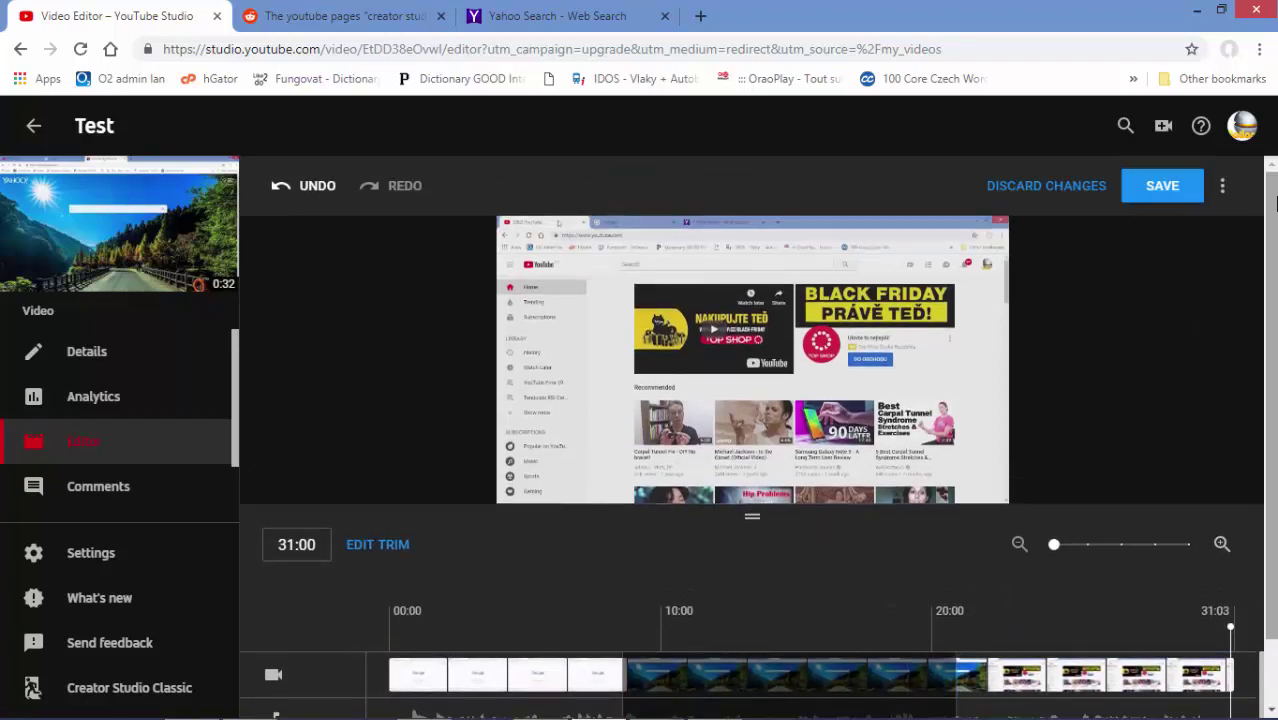
{"action": "left_click", "coordinate": [1162, 193]}
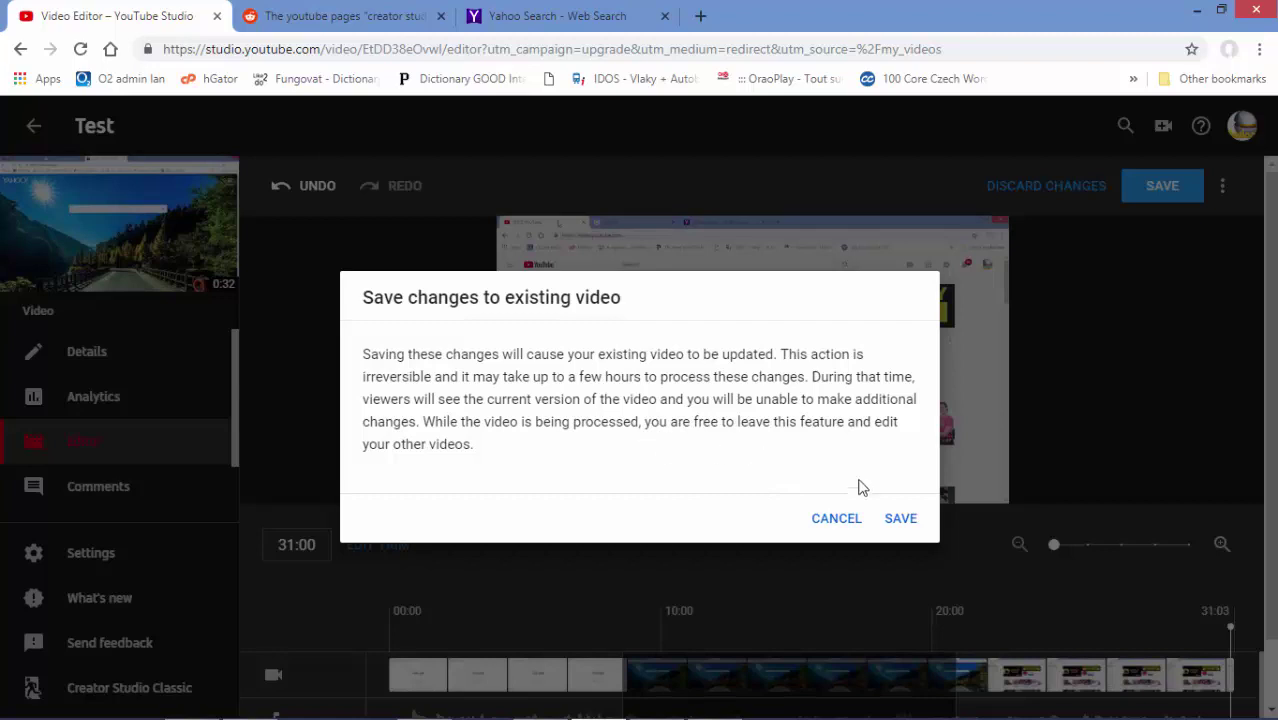
{"action": "left_click", "coordinate": [900, 518]}
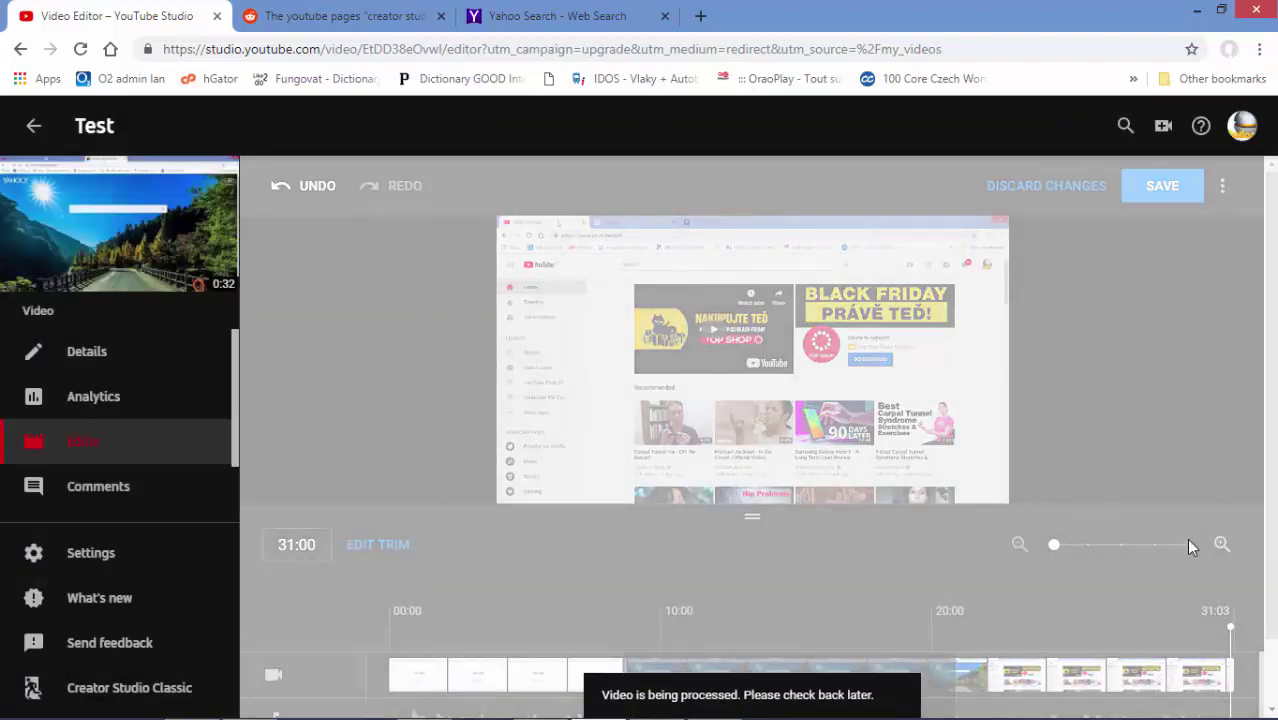
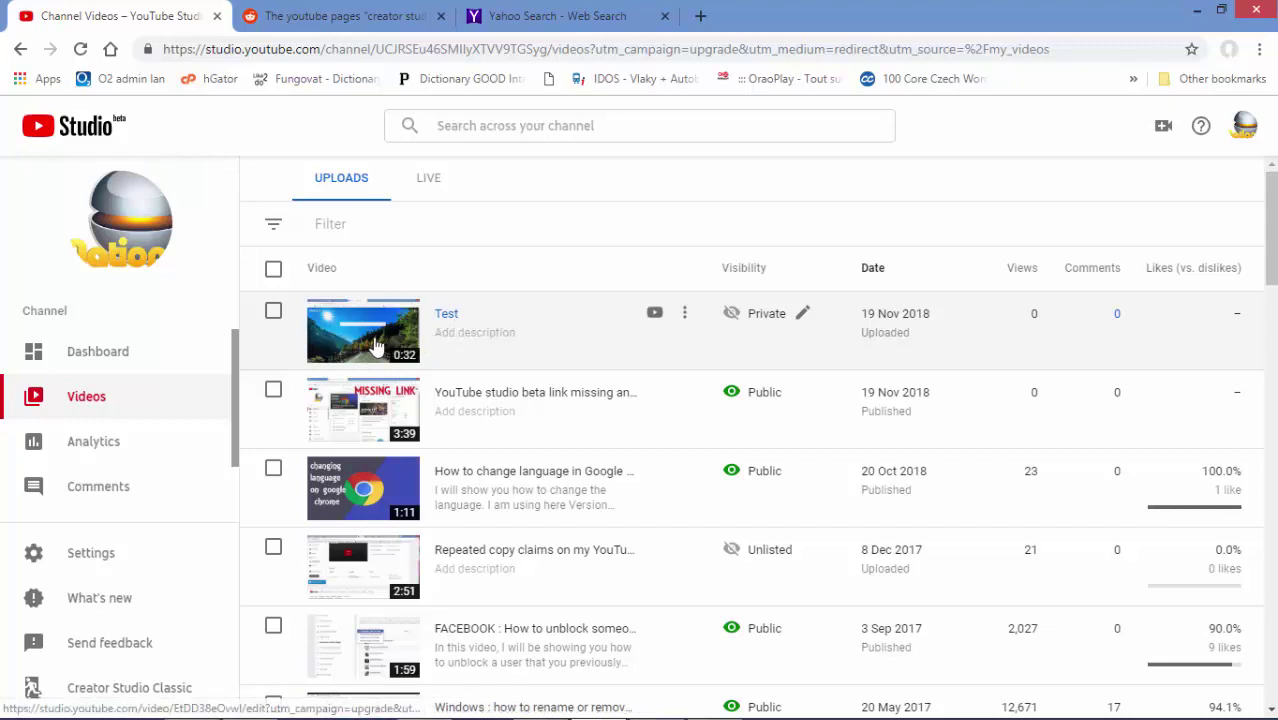
- Reopen the Test video in the editor to check its processing status and return to the video list
{"action": "left_click", "coordinate": [371, 345]}
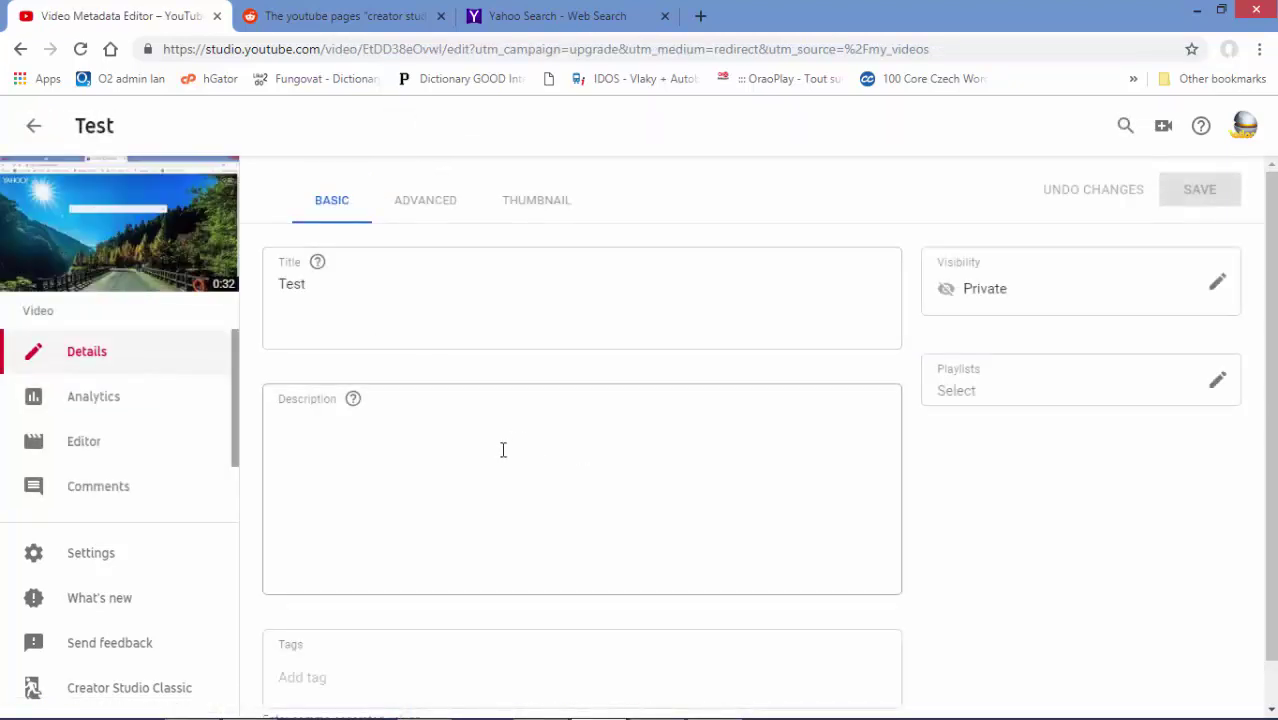
{"action": "left_click", "coordinate": [115, 460]}
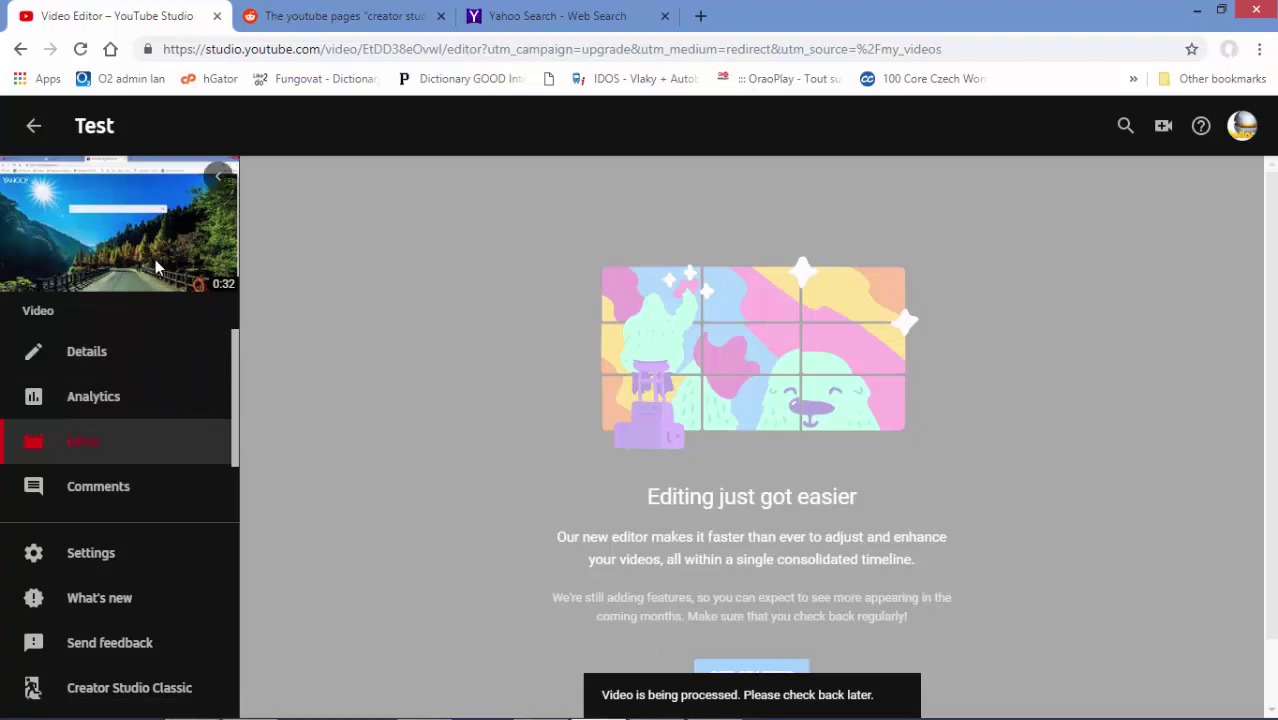
{"action": "left_click", "coordinate": [31, 134]}
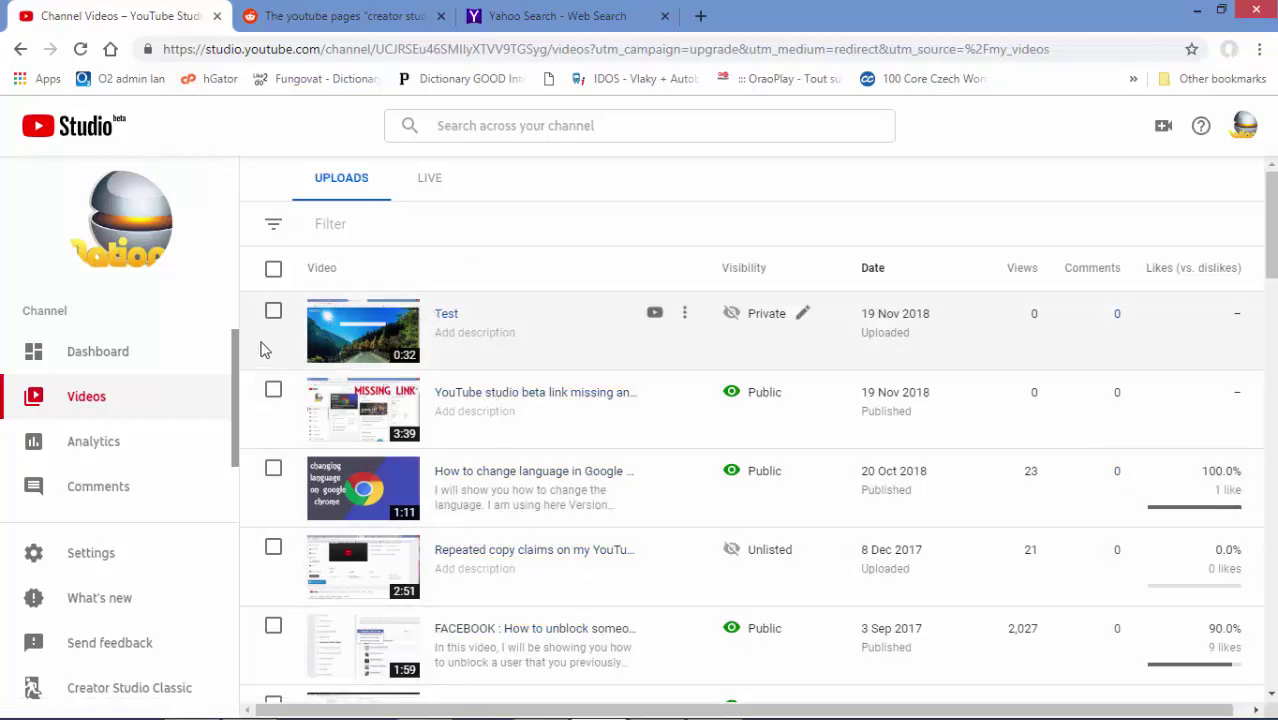
- Open the Test video's editor timeline to check whether the saved trim has been processed, and go back to the uploads list
{"action": "left_click", "coordinate": [388, 349]}
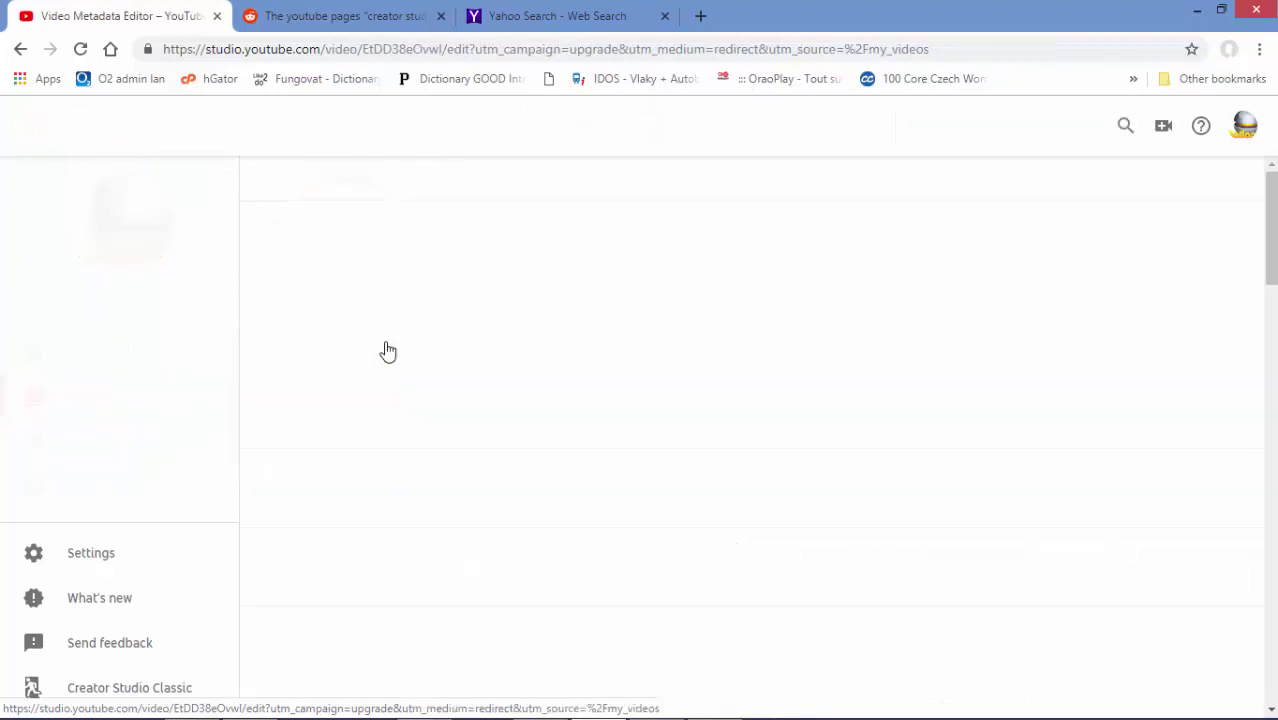
{"action": "left_click", "coordinate": [101, 446]}
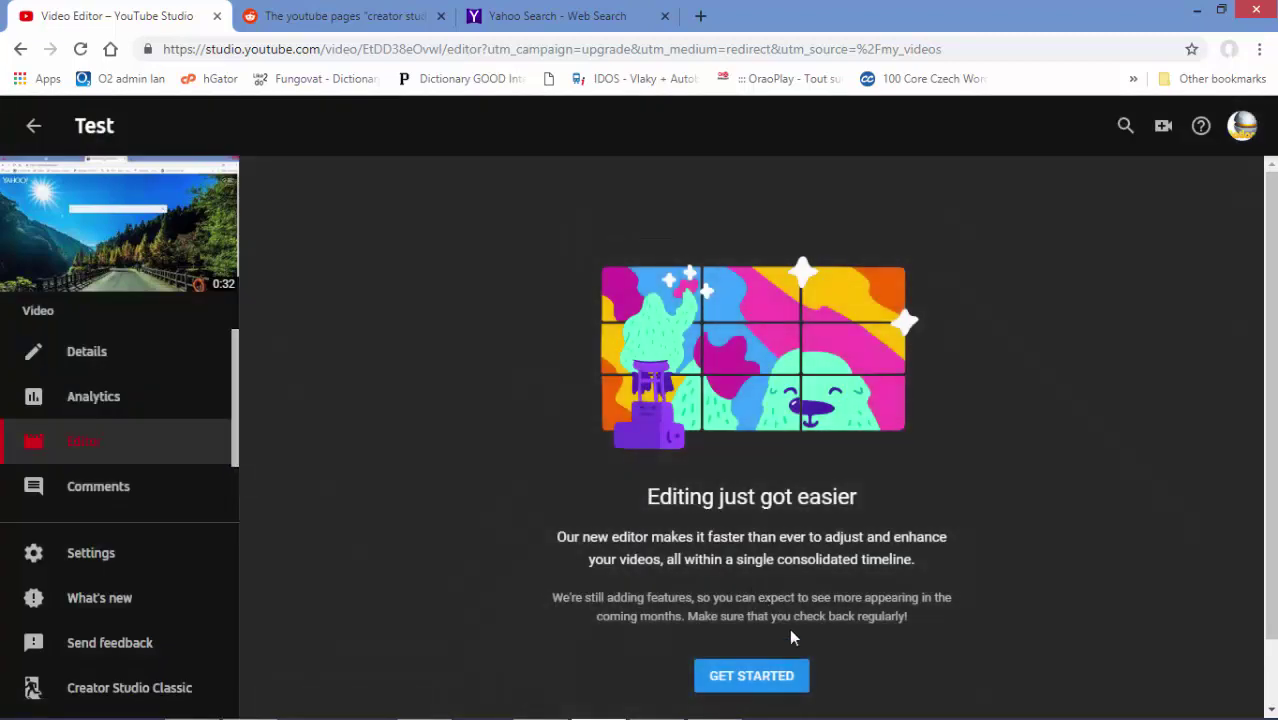
{"action": "left_click", "coordinate": [738, 679]}
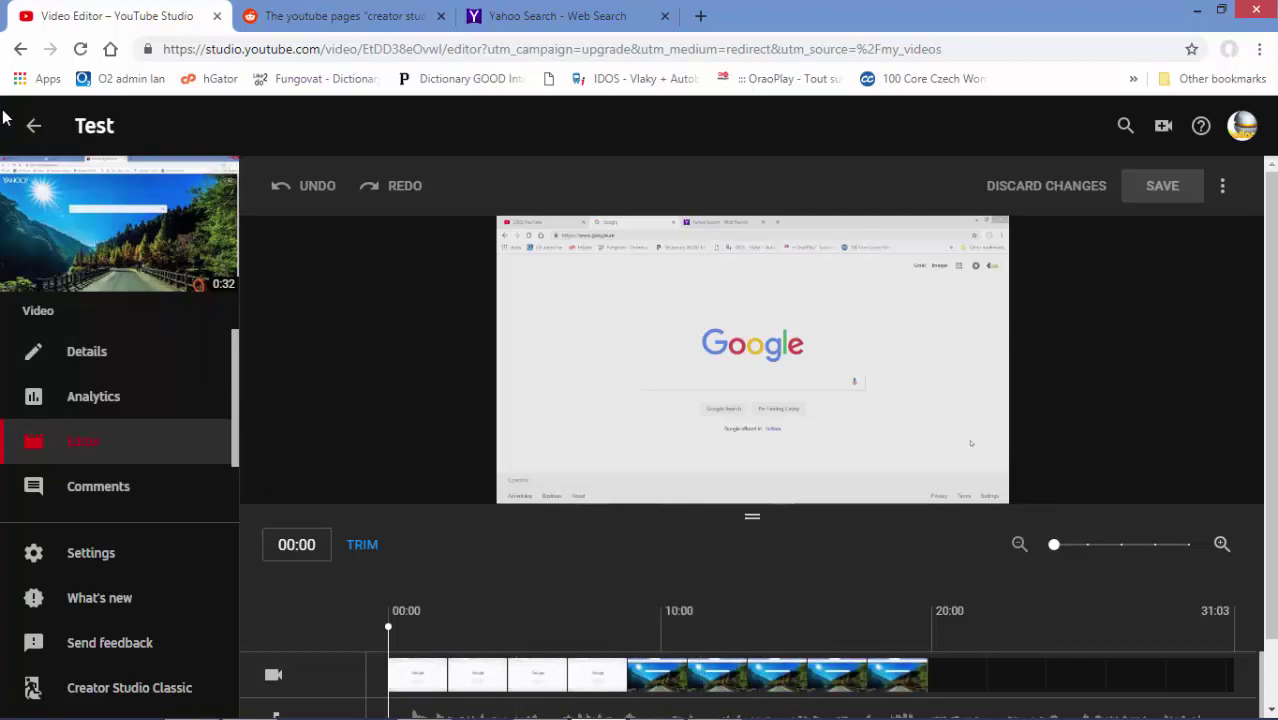
{"action": "left_click", "coordinate": [30, 128]}
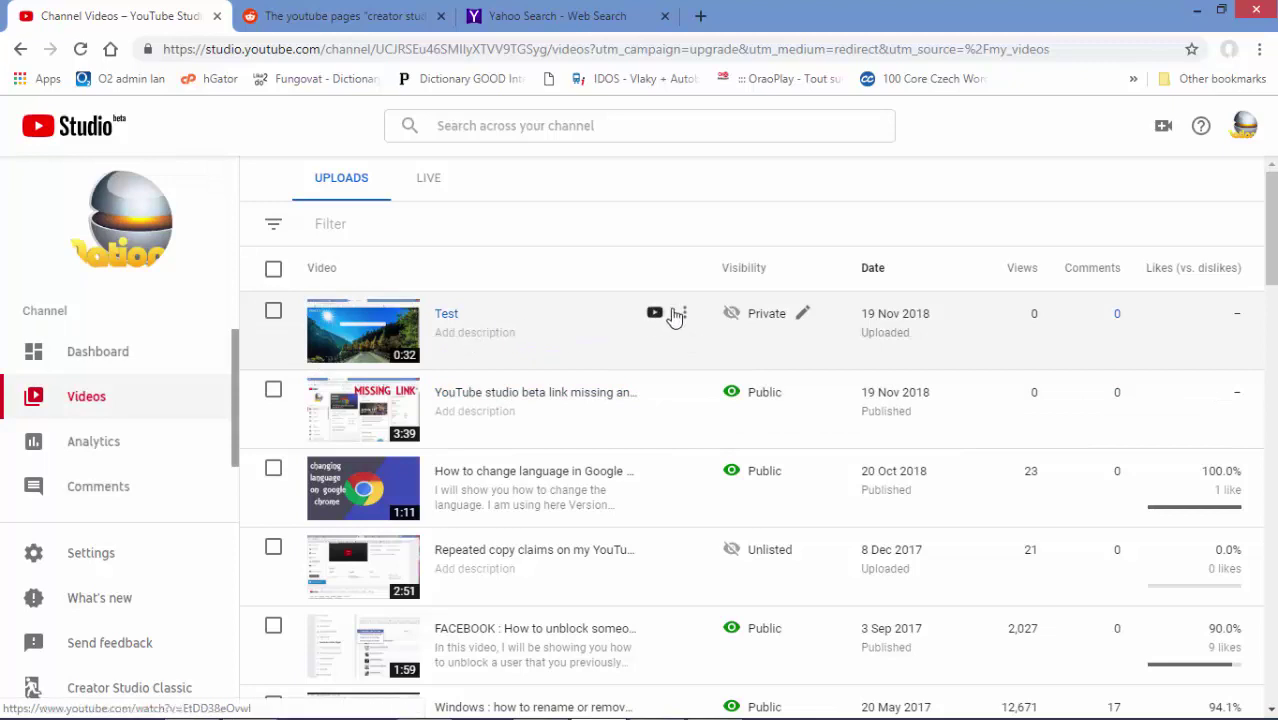
- Watch the Test video on its YouTube page to check the cut, and pause playback at 0:12
{"action": "left_click", "coordinate": [654, 316]}
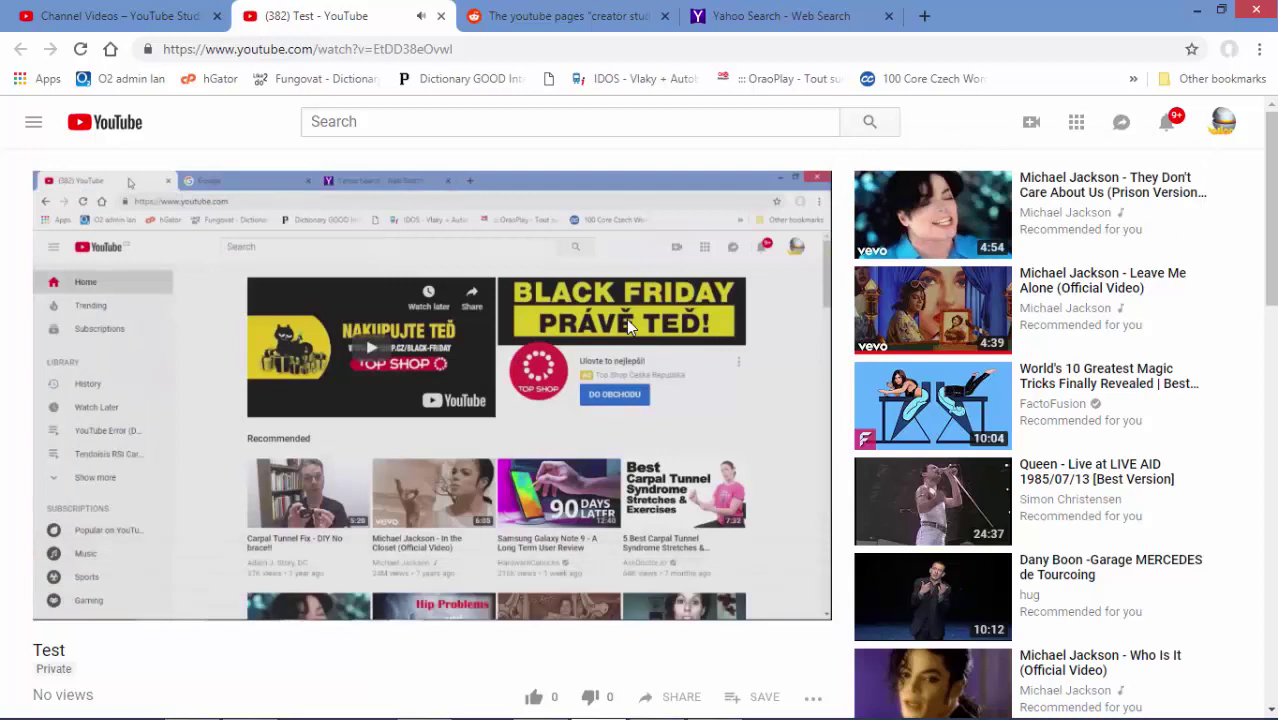
{"action": "left_click", "coordinate": [716, 443]}
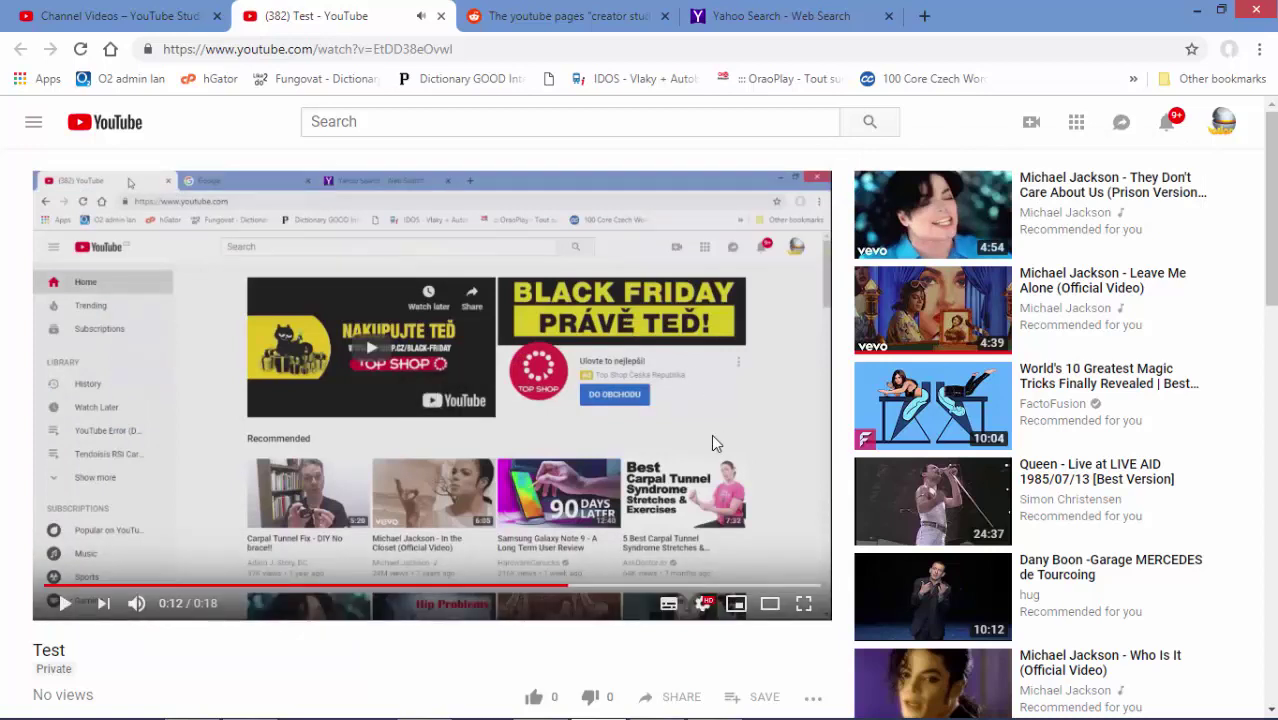